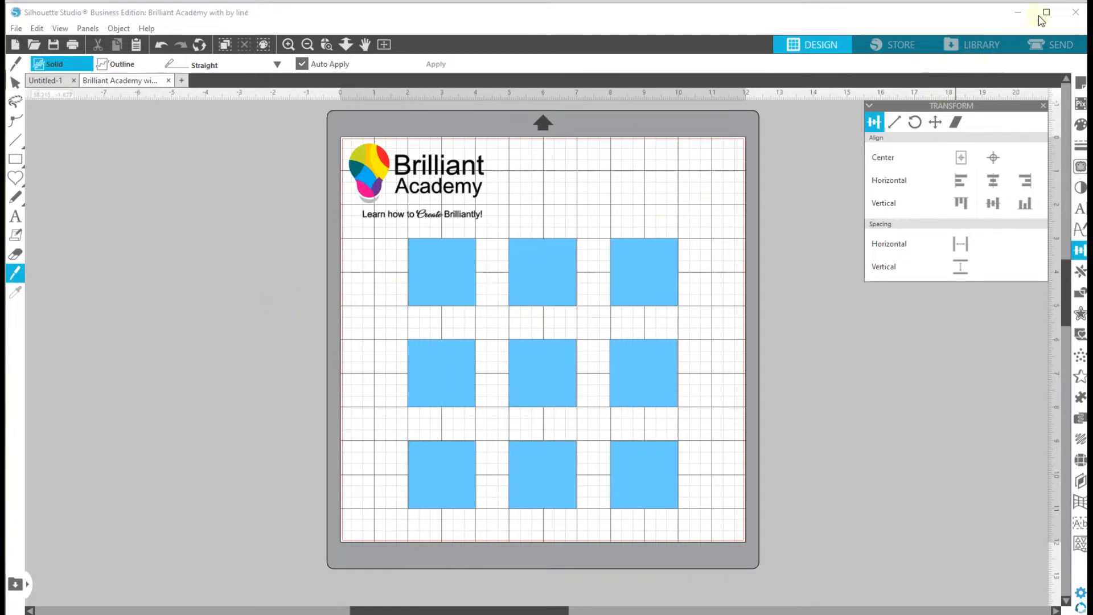
- Review the Silhouette Studio edition comparison chart in the browser, then return to the design
{"action": "left_click", "coordinate": [1018, 17]}
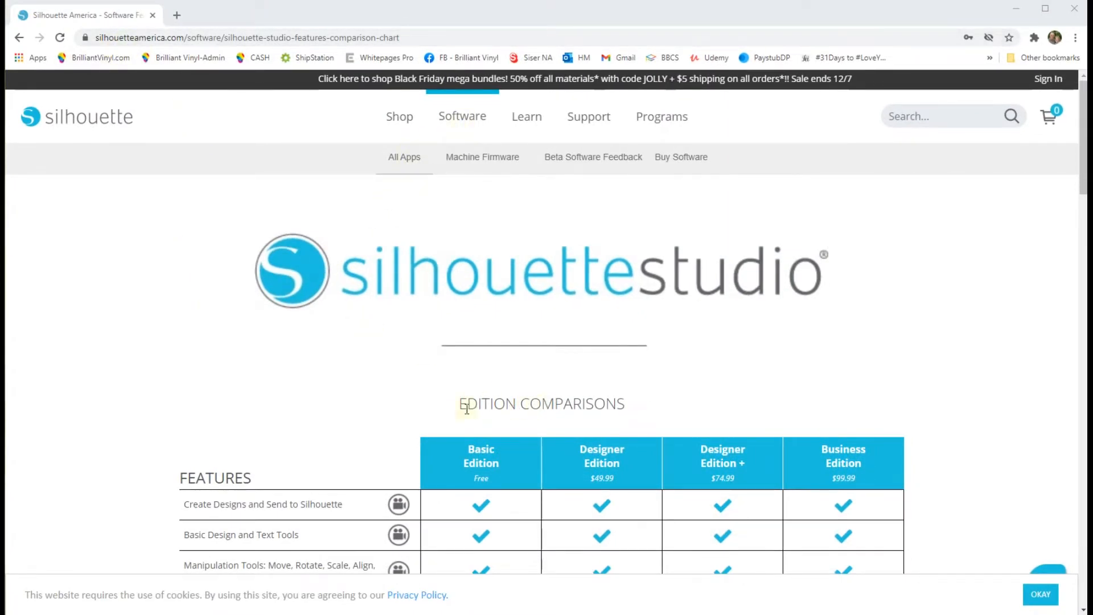
{"action": "scroll", "coordinate": [357, 420], "scroll_direction": "down", "scroll_amount": 15}
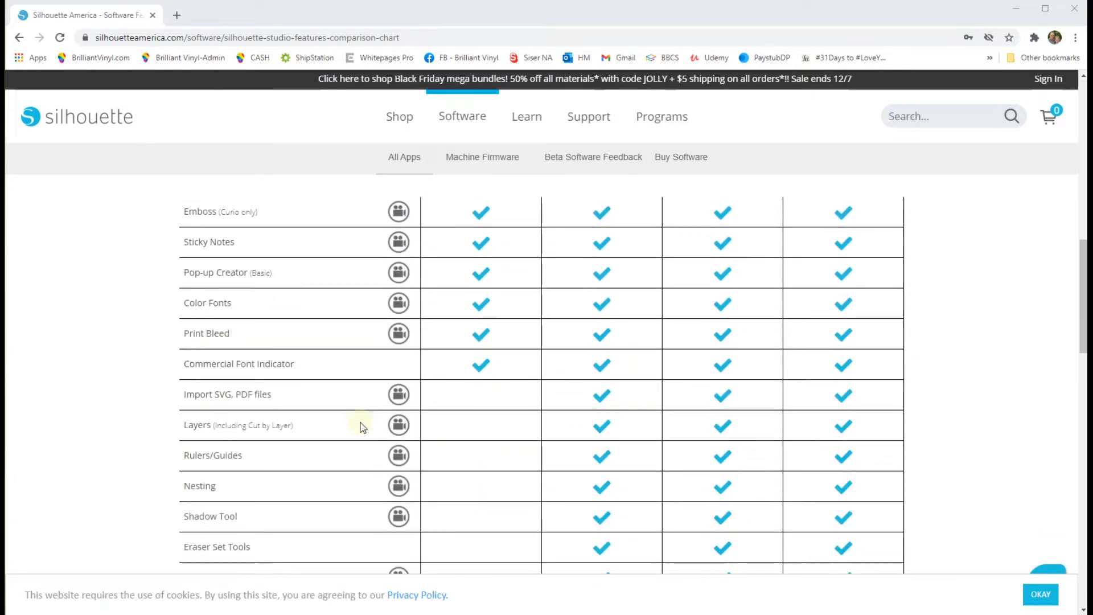
{"action": "scroll", "coordinate": [361, 426], "scroll_direction": "down", "scroll_amount": 2}
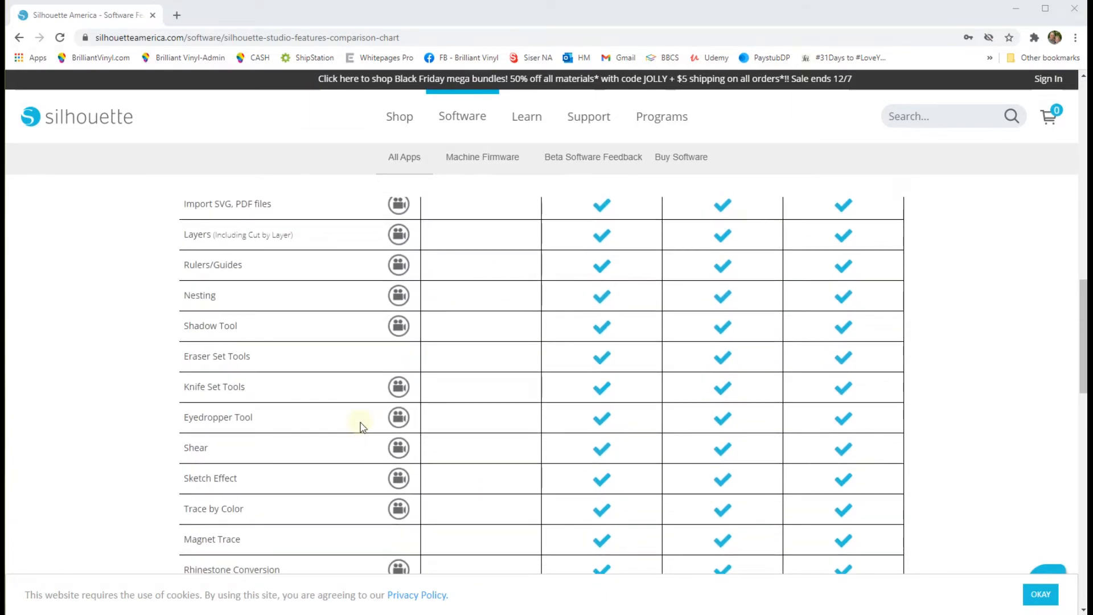
{"action": "scroll", "coordinate": [361, 425], "scroll_direction": "down", "scroll_amount": 4}
{"action": "scroll", "coordinate": [459, 365], "scroll_direction": "up", "scroll_amount": 11}
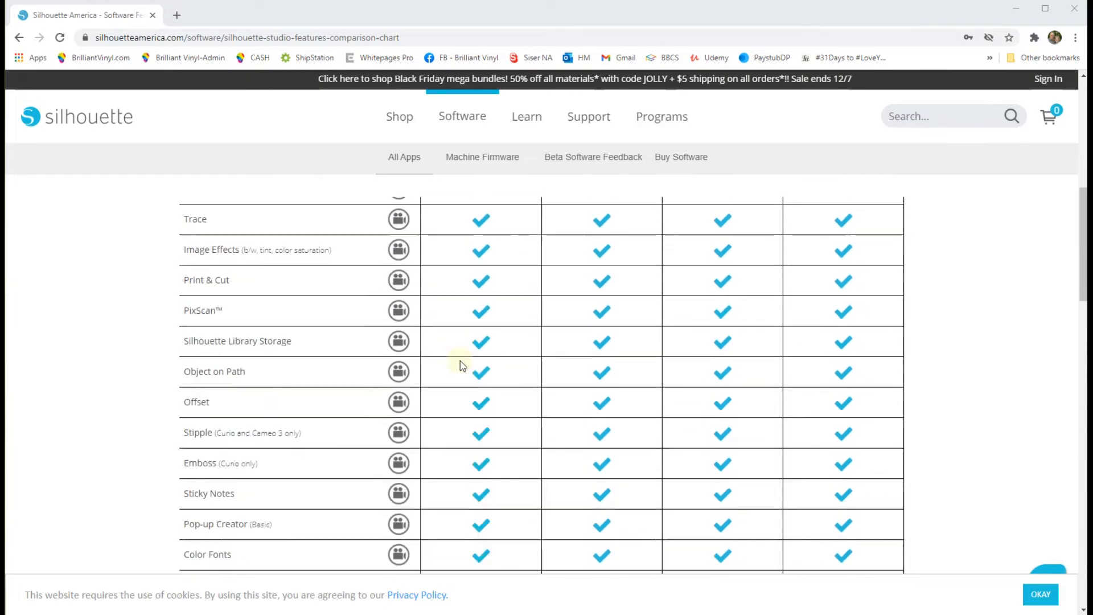
{"action": "scroll", "coordinate": [460, 365], "scroll_direction": "up", "scroll_amount": 9}
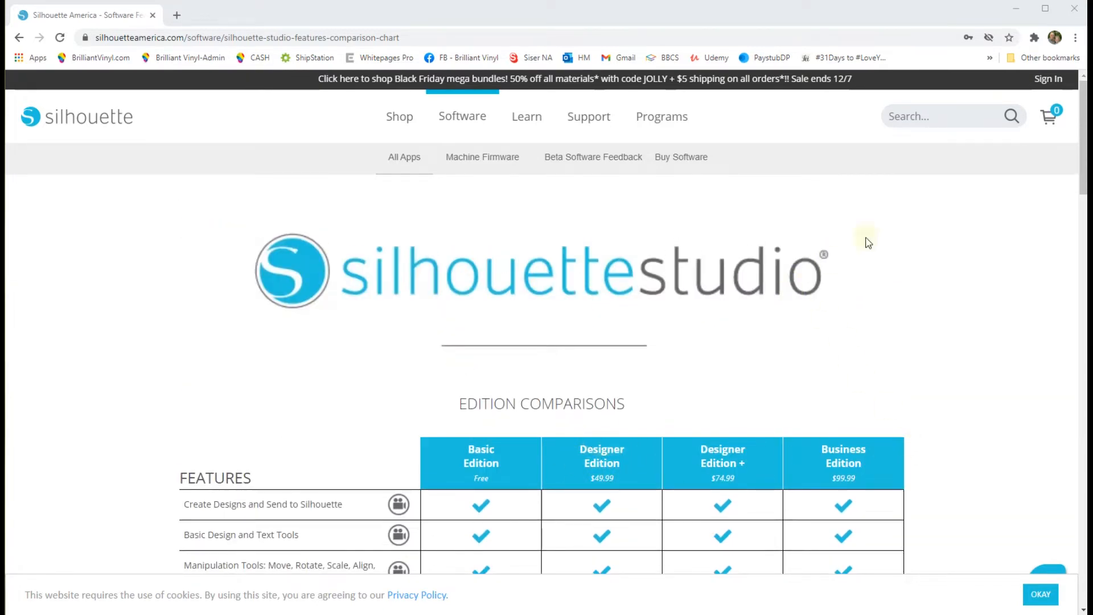
{"action": "left_click", "coordinate": [1018, 10]}
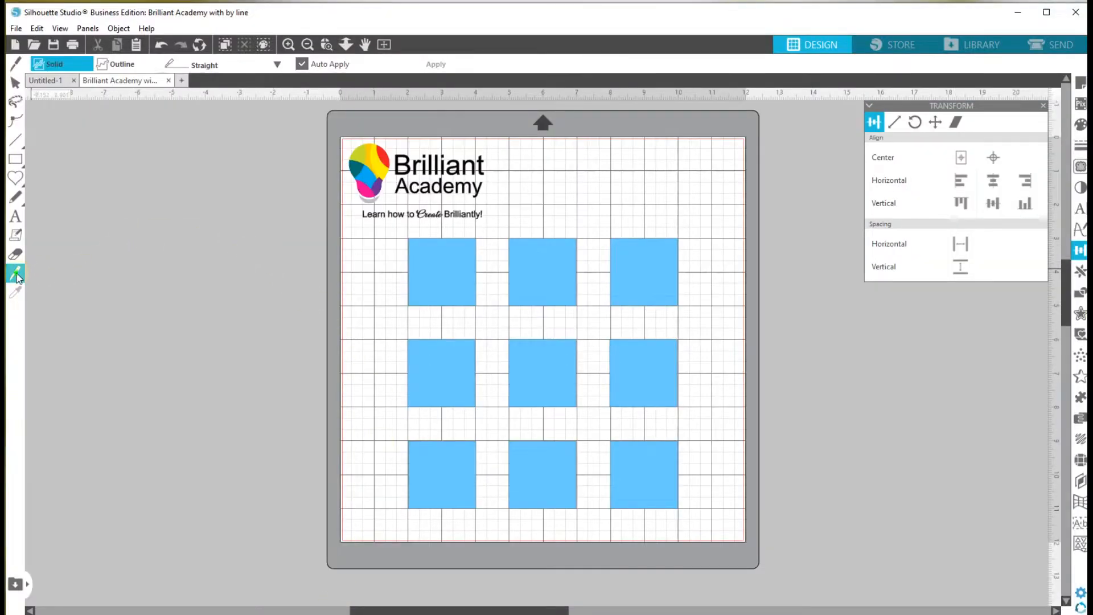
- Slice the upper part of the first blue square with three horizontal knife cuts using Straight blade type and Solid mode
{"action": "left_click", "coordinate": [15, 234]}
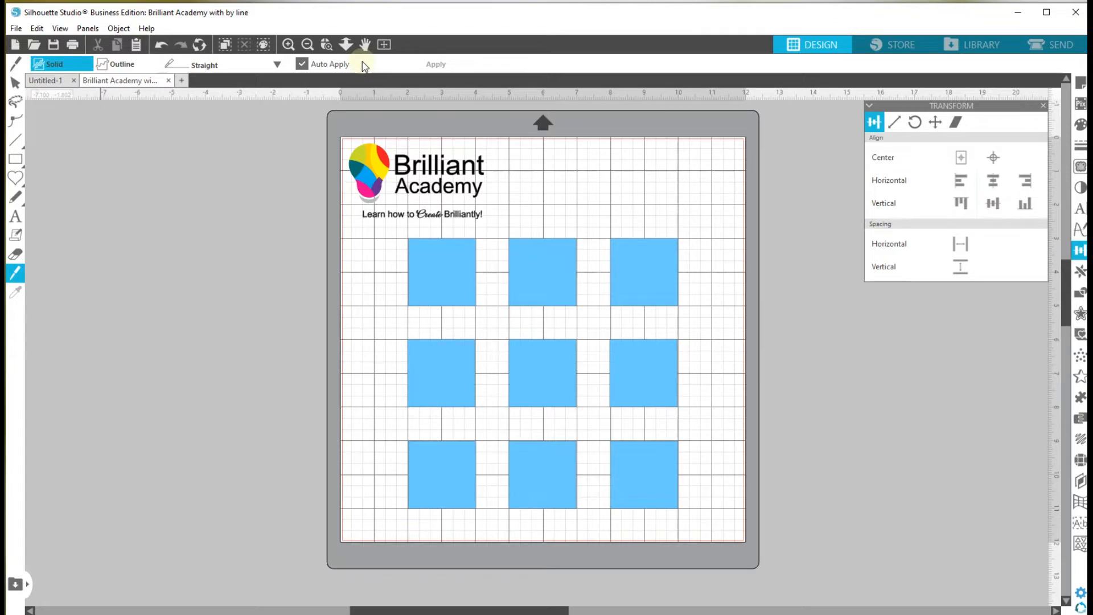
{"action": "left_click", "coordinate": [63, 65]}
{"action": "left_click", "coordinate": [171, 69]}
{"action": "left_click", "coordinate": [254, 69]}
{"action": "left_click", "coordinate": [277, 65]}
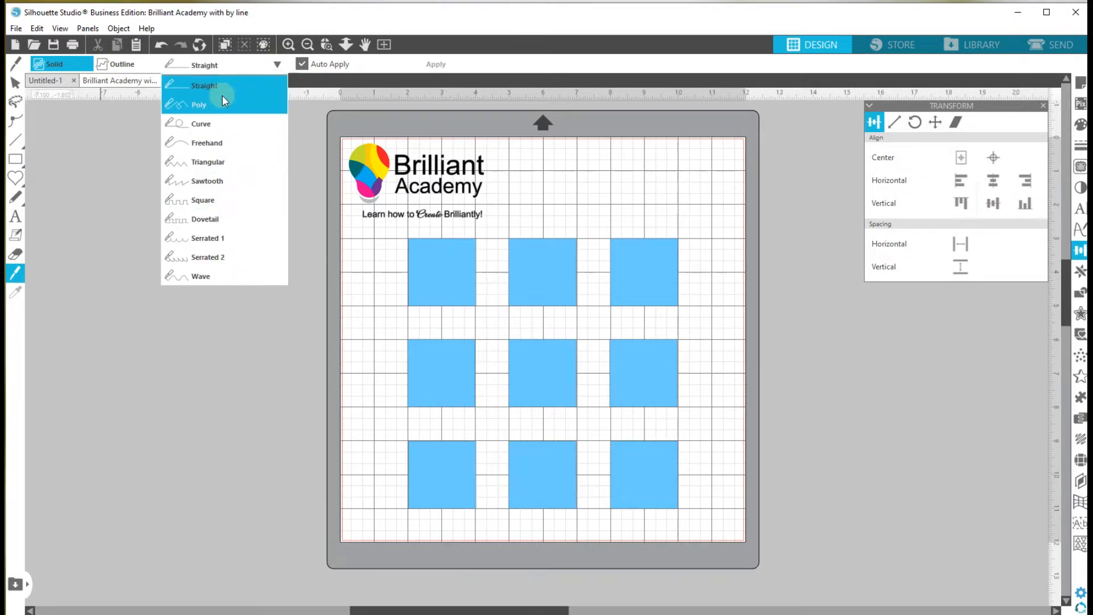
{"action": "left_click", "coordinate": [80, 69]}
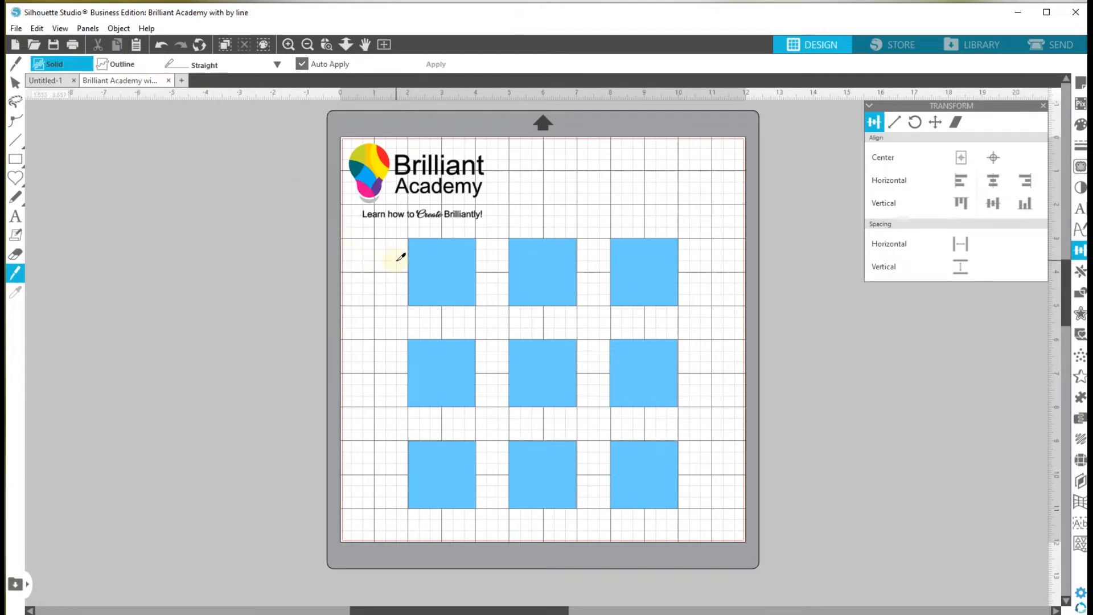
{"action": "left_click_drag", "start_coordinate": [398, 260], "coordinate": [488, 268]}
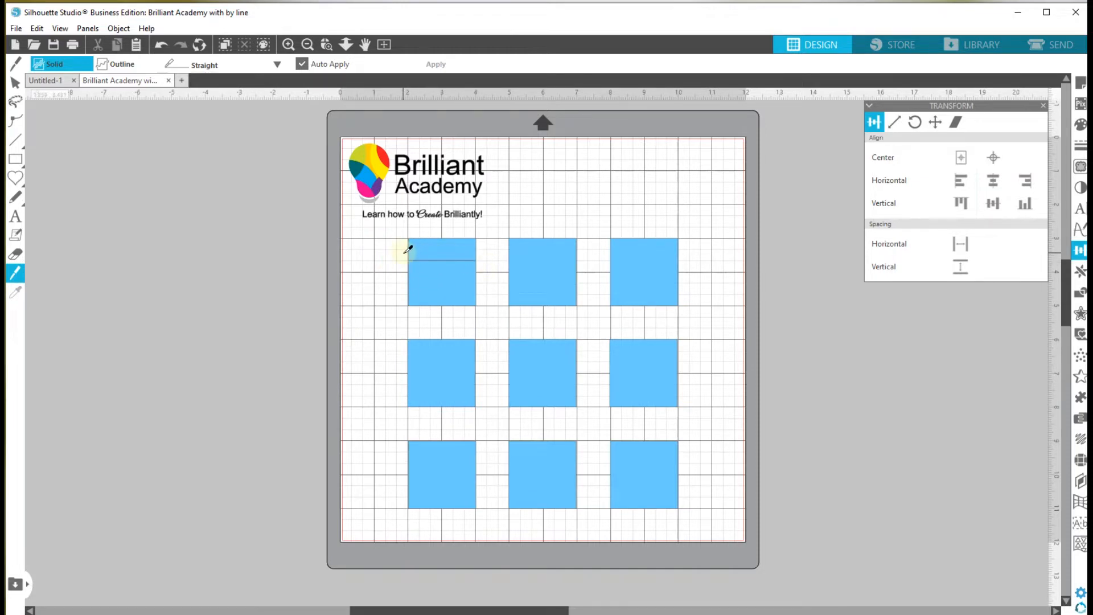
{"action": "left_click_drag", "start_coordinate": [403, 251], "coordinate": [491, 249]}
{"action": "left_click_drag", "start_coordinate": [403, 245], "coordinate": [488, 246]}
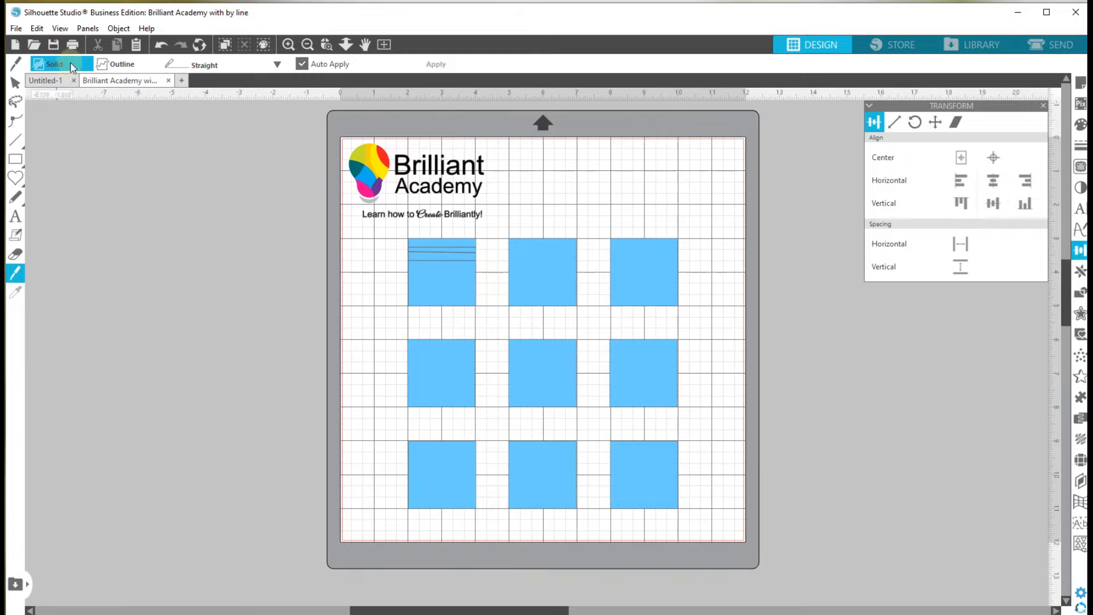
- Separate the strips cut from the first square by moving them slightly apart
{"action": "left_click", "coordinate": [17, 84]}
{"action": "left_click_drag", "start_coordinate": [449, 246], "coordinate": [450, 254]}
{"action": "key", "text": "Escape"}
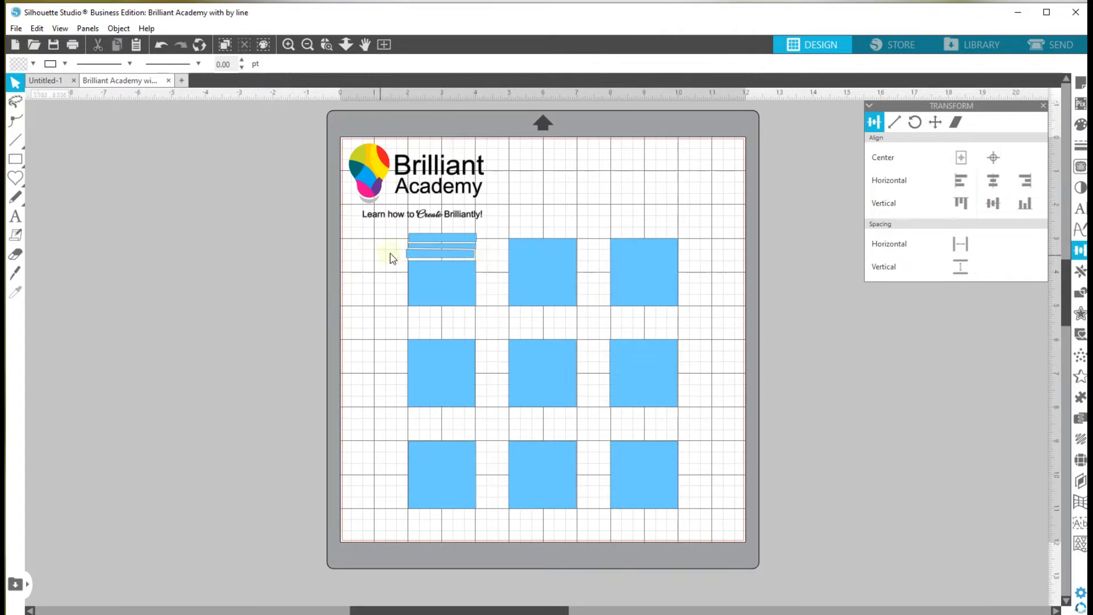
- Make a straight Outline-mode knife cut across the rest of the first square and shift the resulting strip slightly left
{"action": "key", "text": "k"}
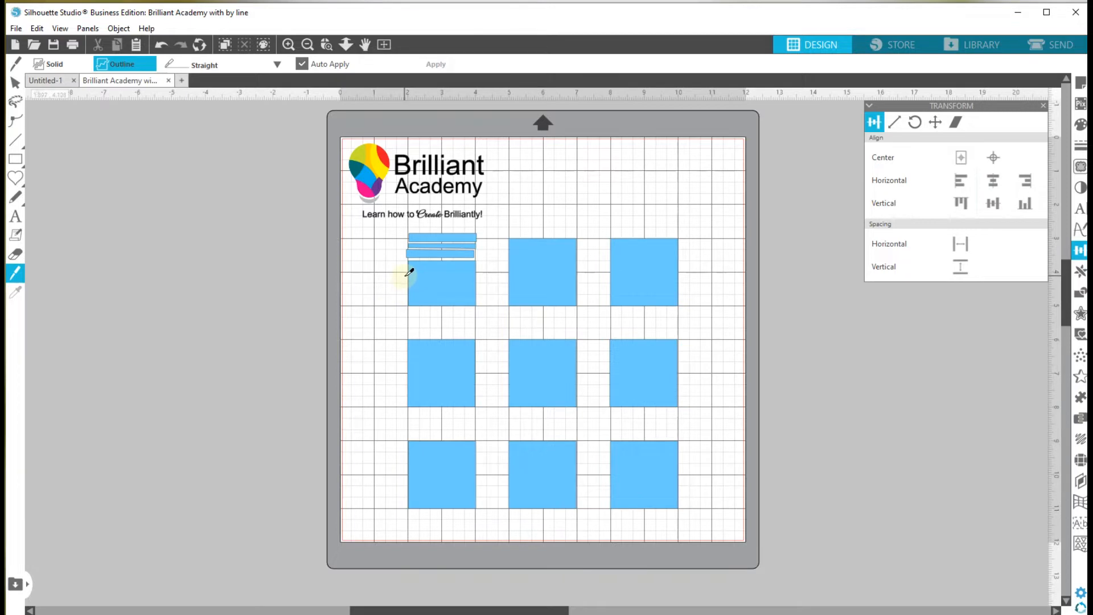
{"action": "left_click_drag", "start_coordinate": [404, 271], "coordinate": [481, 273]}
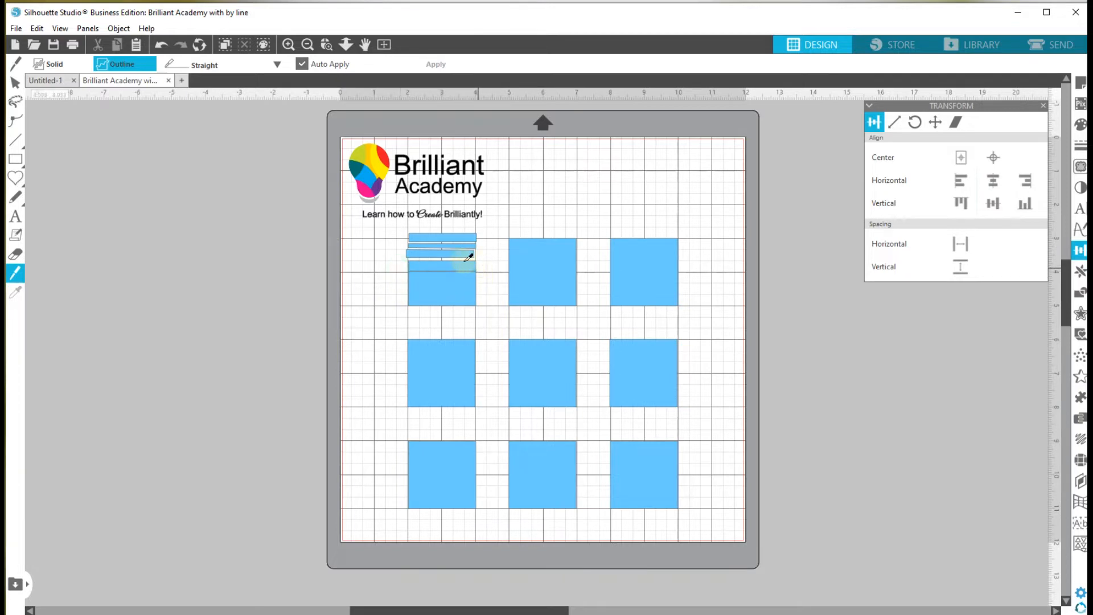
{"action": "left_click", "coordinate": [15, 82]}
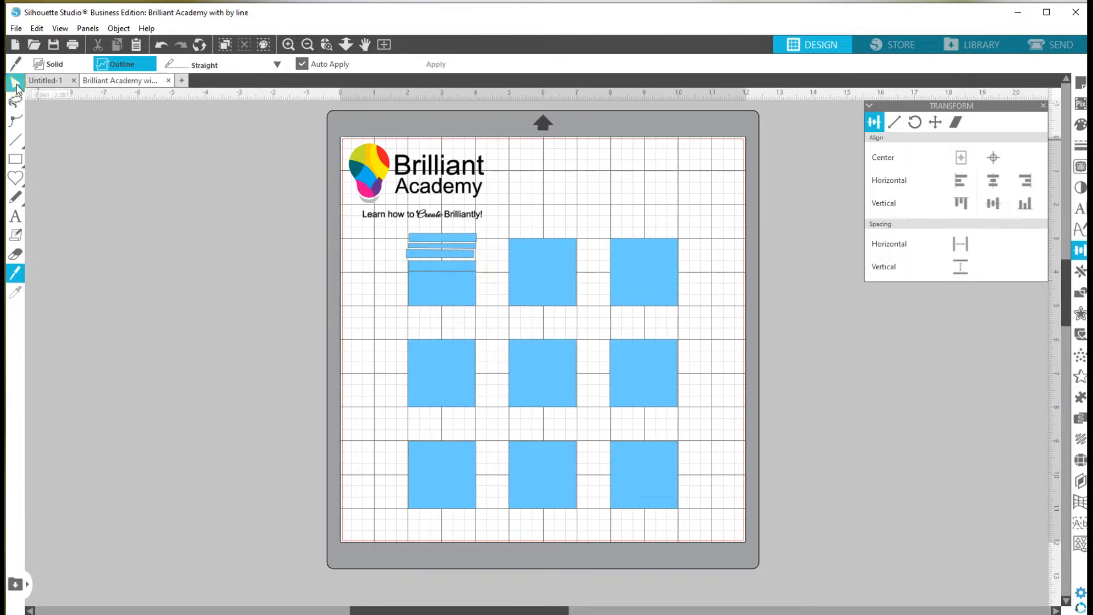
{"action": "left_click", "coordinate": [428, 268]}
{"action": "left_click_drag", "start_coordinate": [427, 265], "coordinate": [423, 265]}
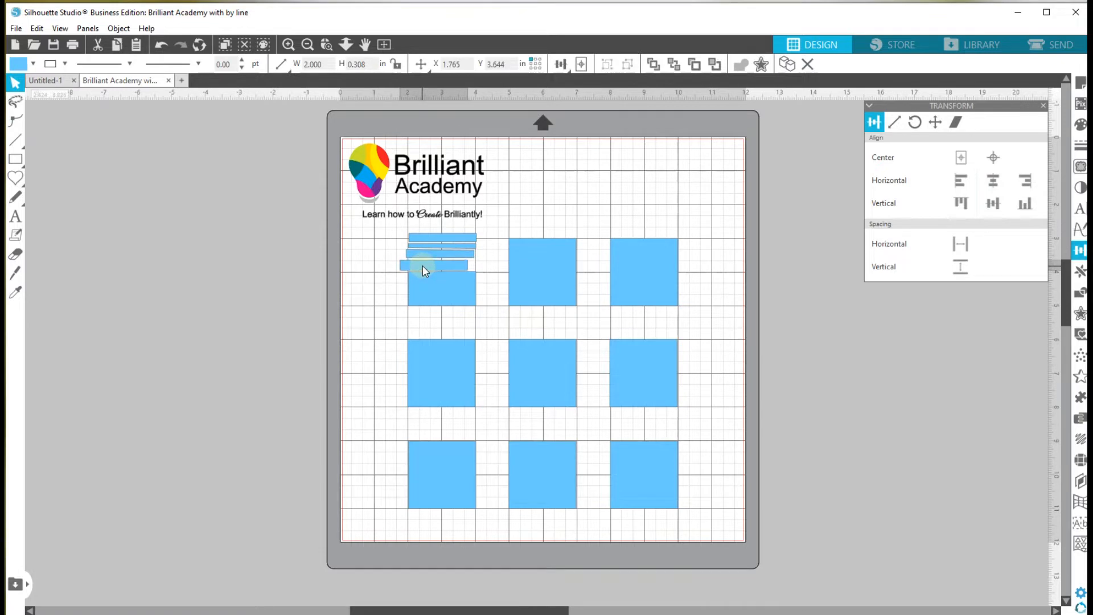
- Remove the fill colour from the remaining lower piece of the first square
{"action": "left_click", "coordinate": [437, 288]}
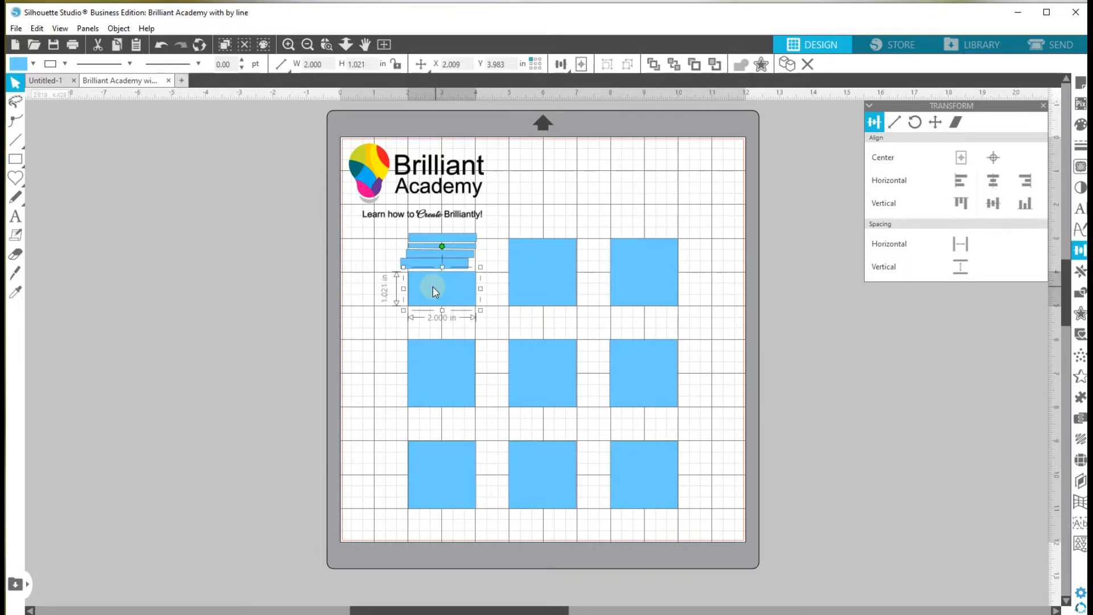
{"action": "left_click", "coordinate": [33, 64]}
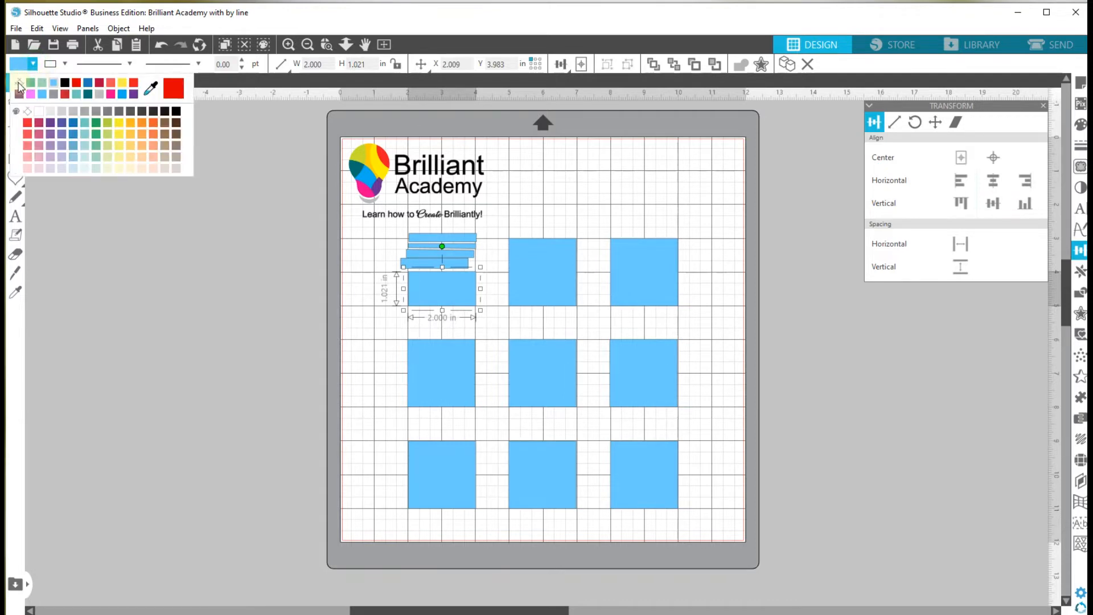
{"action": "left_click", "coordinate": [19, 84]}
- Cut the unfilled rectangle horizontally with the Knife tool in Outline mode
{"action": "left_click", "coordinate": [331, 46]}
{"action": "mouse_move", "coordinate": [402, 271]}
{"action": "left_mouse_down"}
{"action": "mouse_move", "coordinate": [512, 338]}
{"action": "mouse_move", "coordinate": [498, 332]}
{"action": "left_mouse_up"}
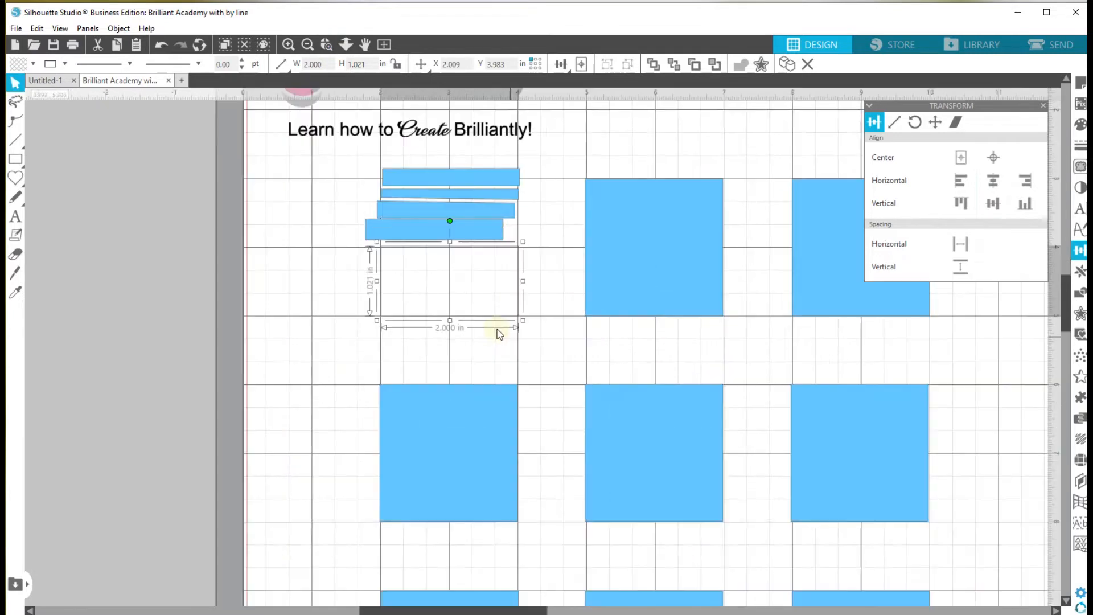
{"action": "left_click", "coordinate": [16, 273]}
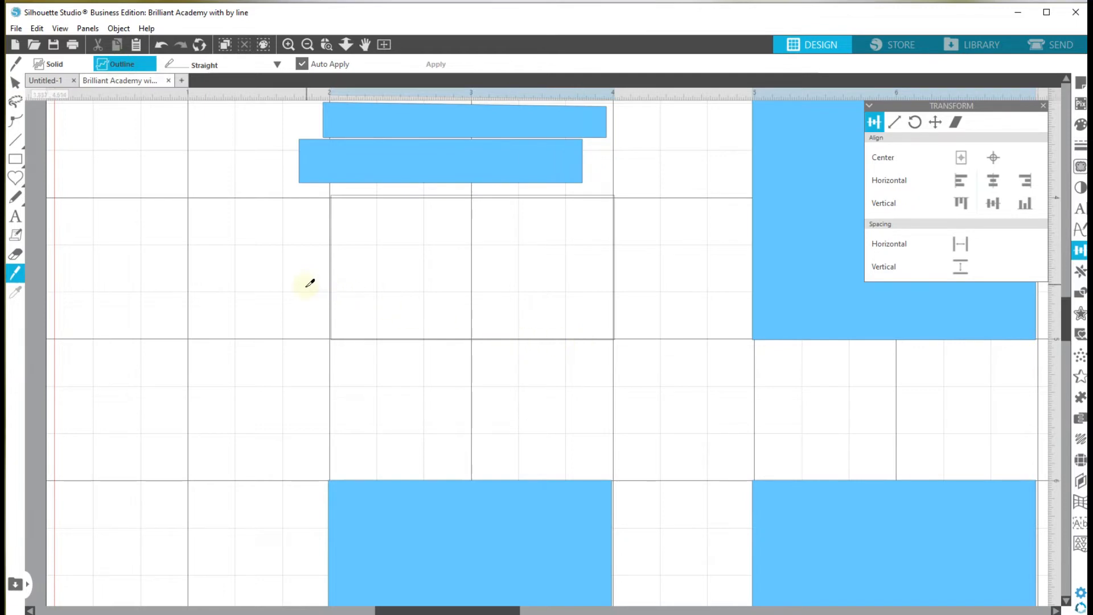
{"action": "left_click_drag", "start_coordinate": [304, 290], "coordinate": [632, 292]}
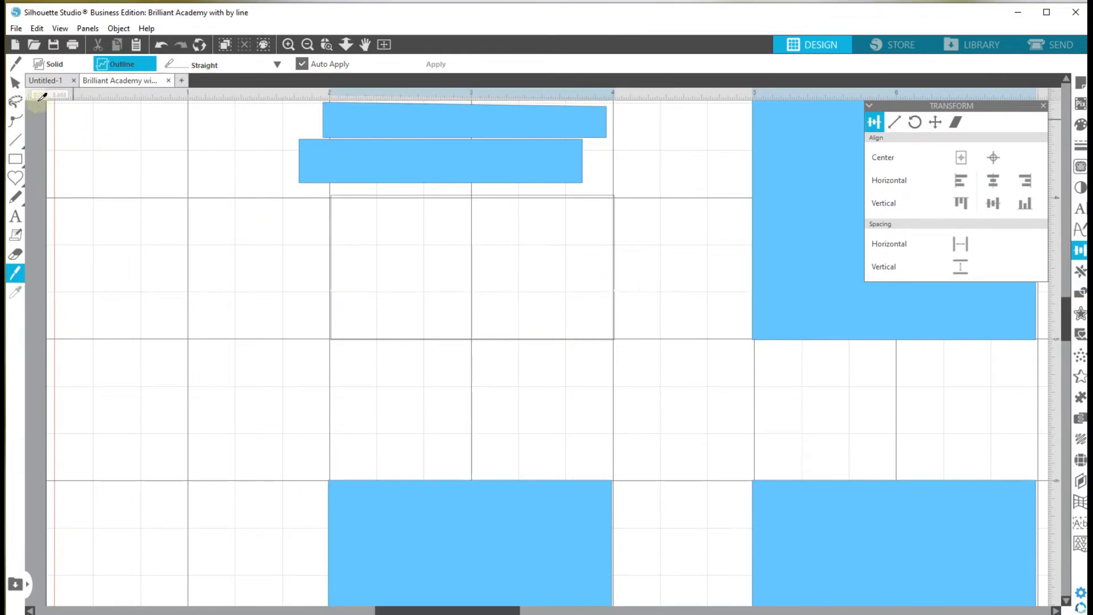
- Move the two open outline halves of the cut rectangle away from their original position
{"action": "left_click", "coordinate": [16, 82]}
{"action": "left_click_drag", "start_coordinate": [350, 340], "coordinate": [284, 409]}
{"action": "left_click", "coordinate": [256, 377]}
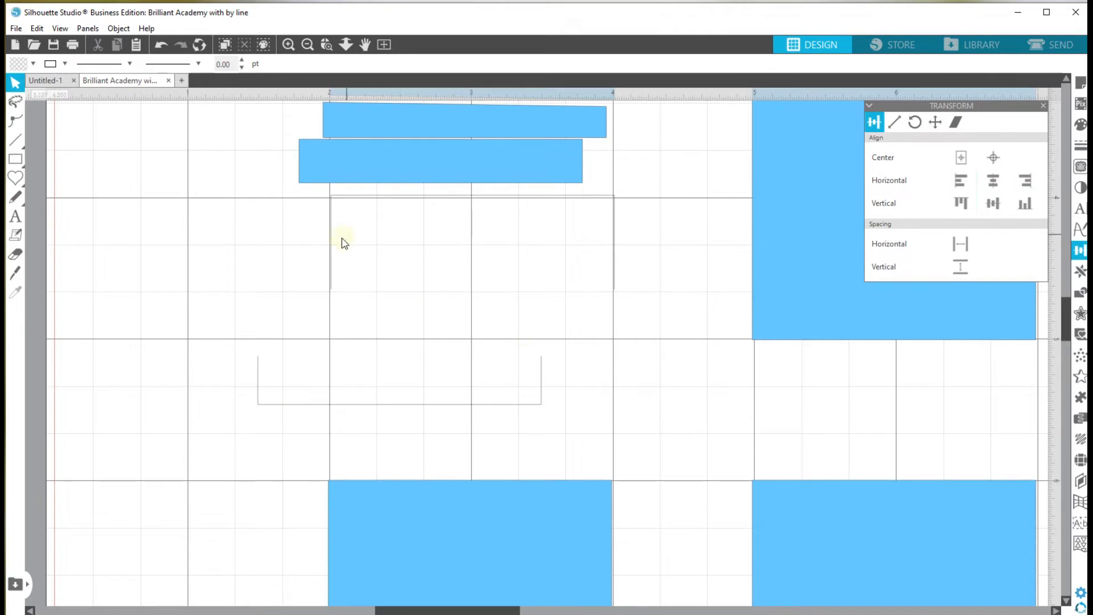
{"action": "left_click_drag", "start_coordinate": [333, 252], "coordinate": [292, 312]}
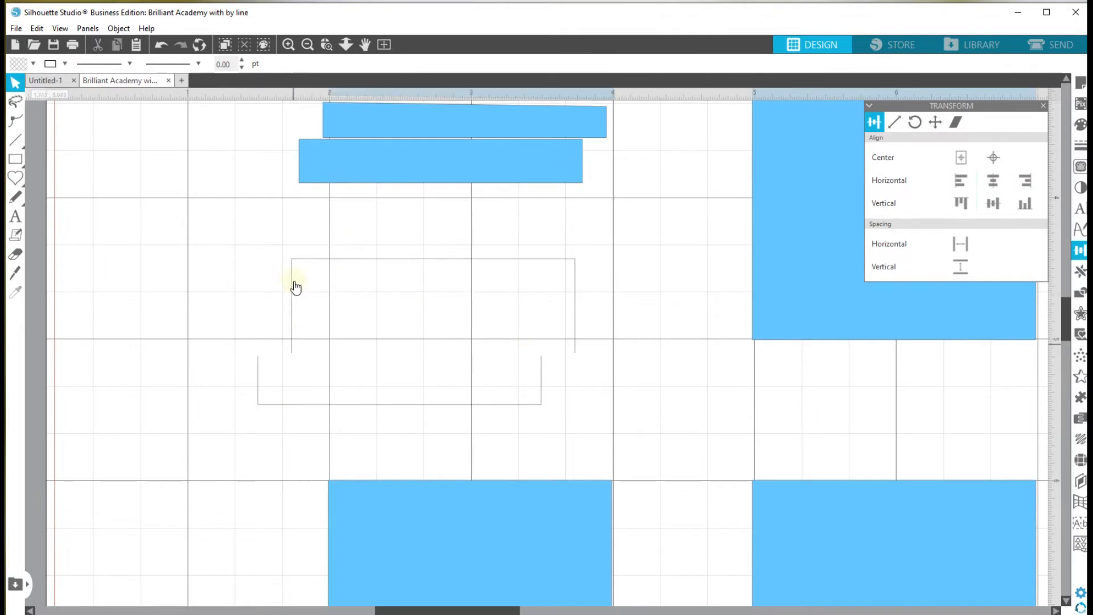
- Edit the points of the upper open outline, joining its left end point to its right end point to form a triangle
{"action": "double_click", "coordinate": [576, 356]}
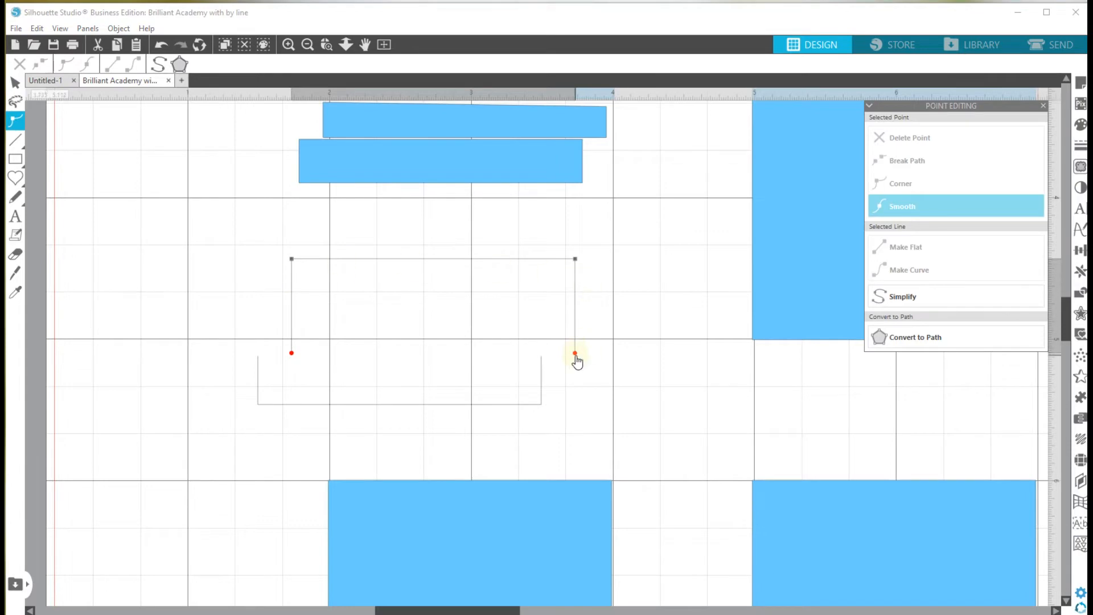
{"action": "left_click_drag", "start_coordinate": [293, 354], "coordinate": [572, 361]}
{"action": "left_click", "coordinate": [602, 370]}
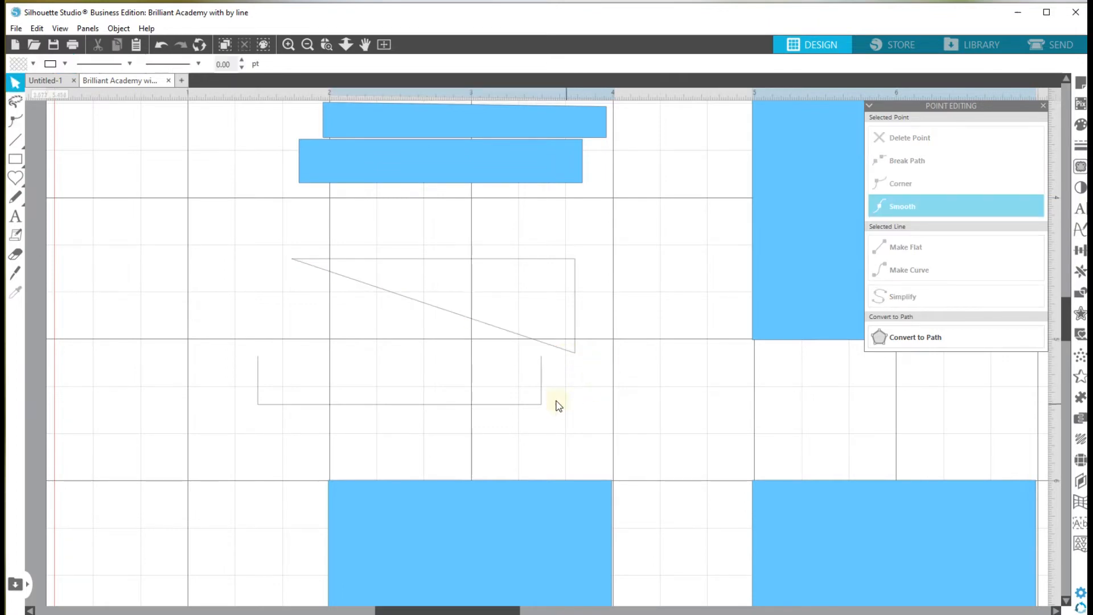
- Edit the points of the lower open outline, joining its right end point to its left end point to form a triangle
{"action": "left_click", "coordinate": [541, 361]}
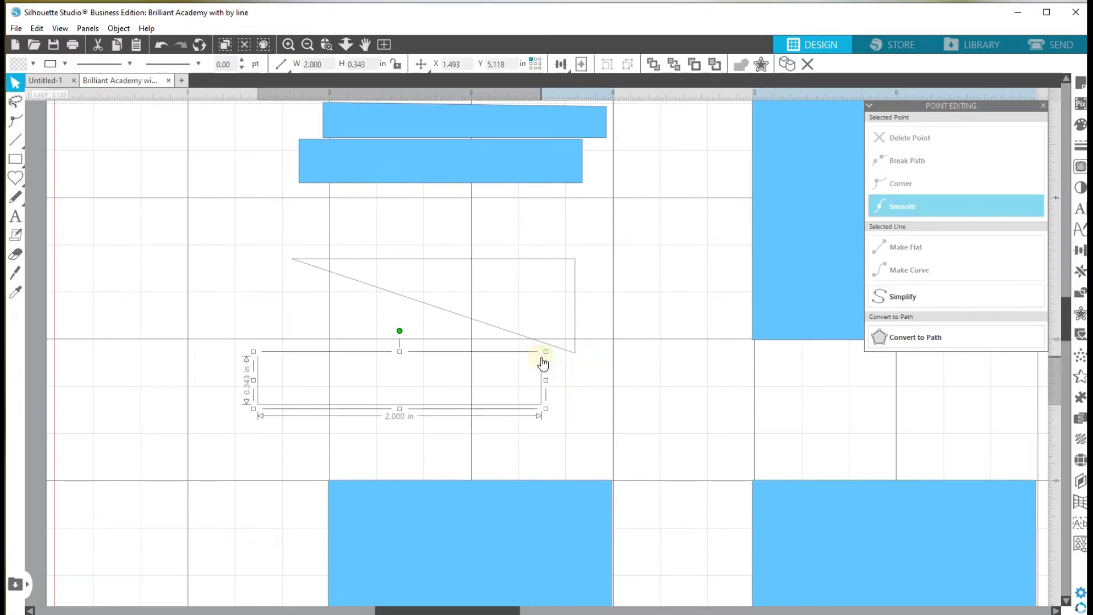
{"action": "double_click", "coordinate": [541, 358]}
{"action": "left_click_drag", "start_coordinate": [541, 357], "coordinate": [258, 357]}
{"action": "left_click", "coordinate": [304, 311]}
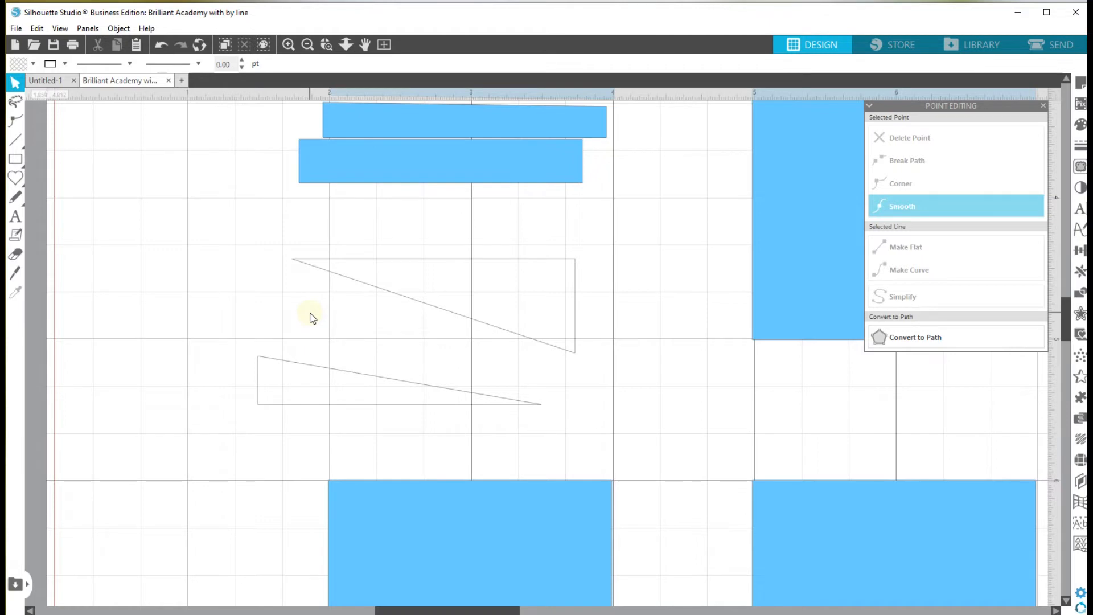
- Cut diagonally through the lower triangle with the outline knife and move the two pieces apart
{"action": "left_click", "coordinate": [15, 273]}
{"action": "mouse_move", "coordinate": [331, 423]}
{"action": "left_mouse_down"}
{"action": "mouse_move", "coordinate": [398, 345]}
{"action": "mouse_move", "coordinate": [381, 365]}
{"action": "left_mouse_up"}
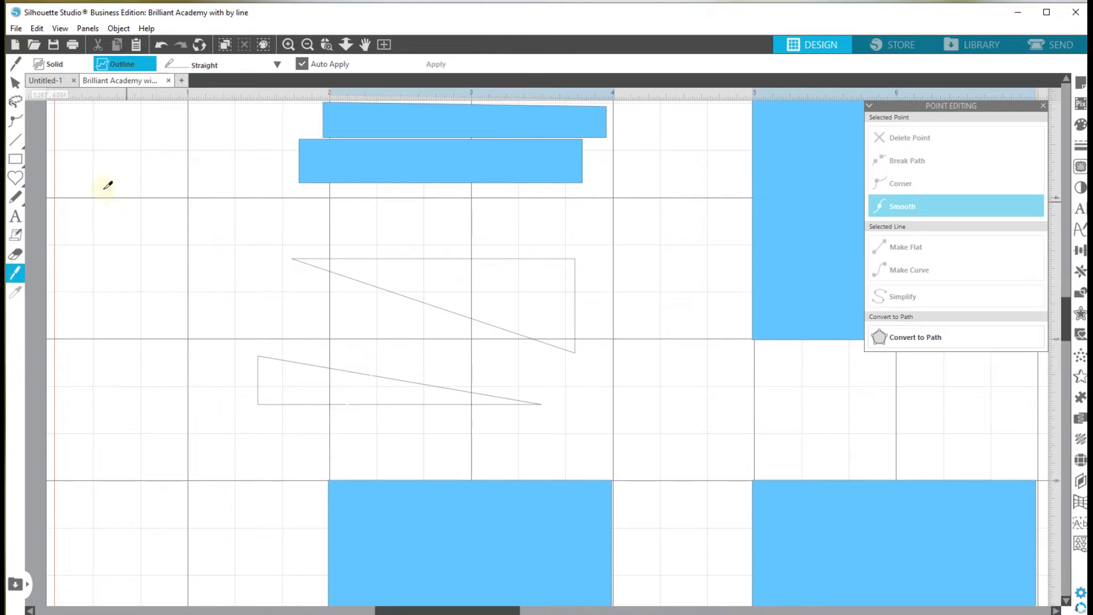
{"action": "left_click", "coordinate": [15, 82]}
{"action": "left_click_drag", "start_coordinate": [378, 405], "coordinate": [416, 397]}
{"action": "left_click_drag", "start_coordinate": [344, 405], "coordinate": [363, 397]}
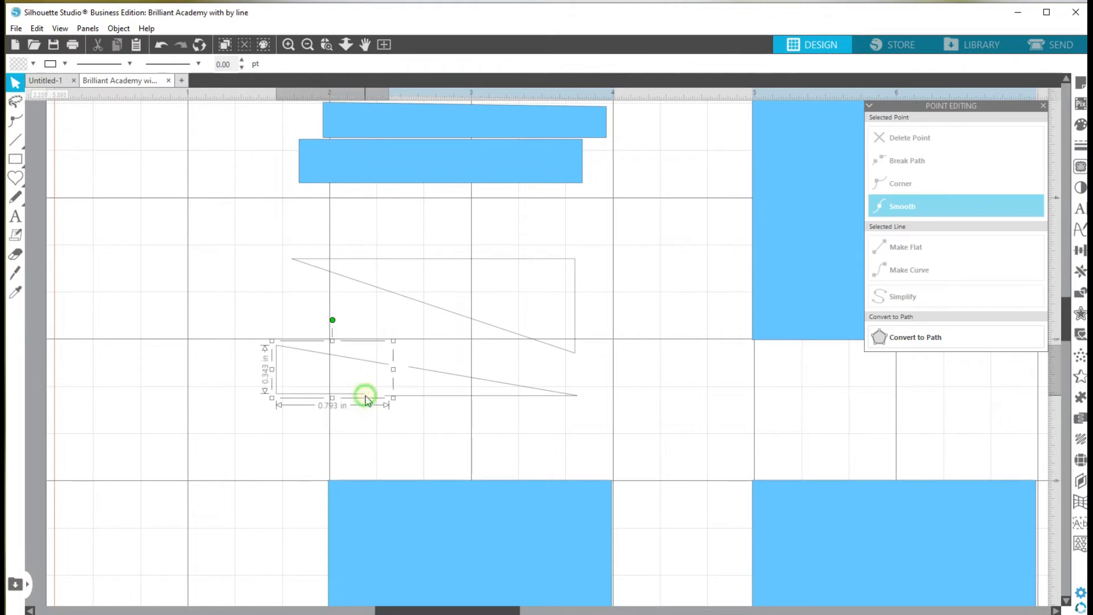
- Edit the points of the left piece of the cut triangle, joining its open ends to close the shape
{"action": "left_click", "coordinate": [363, 394]}
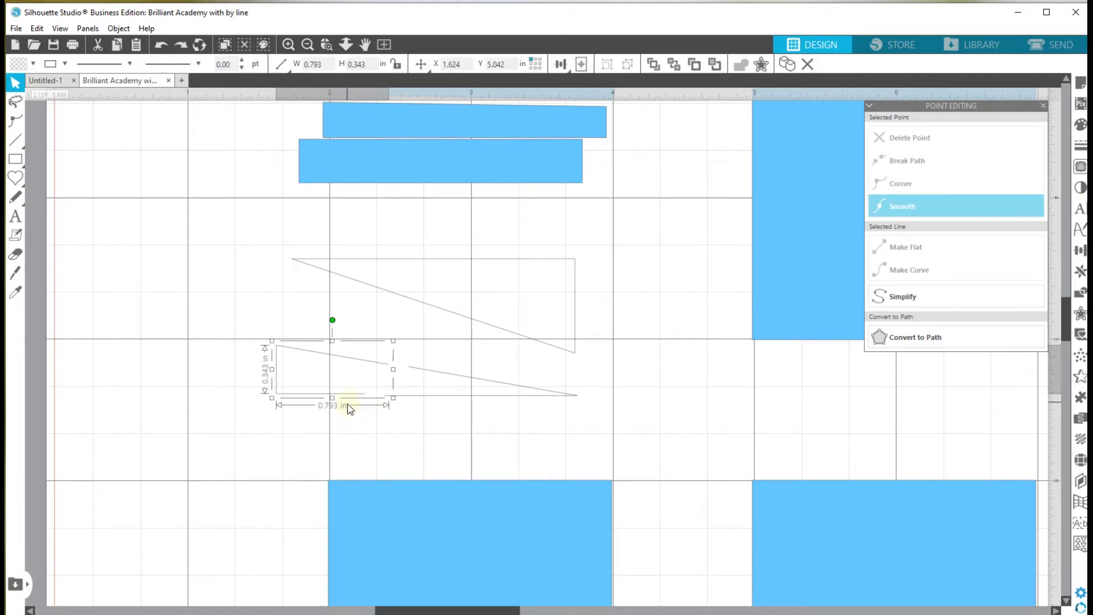
{"action": "double_click", "coordinate": [361, 394]}
{"action": "left_click_drag", "start_coordinate": [373, 389], "coordinate": [381, 360]}
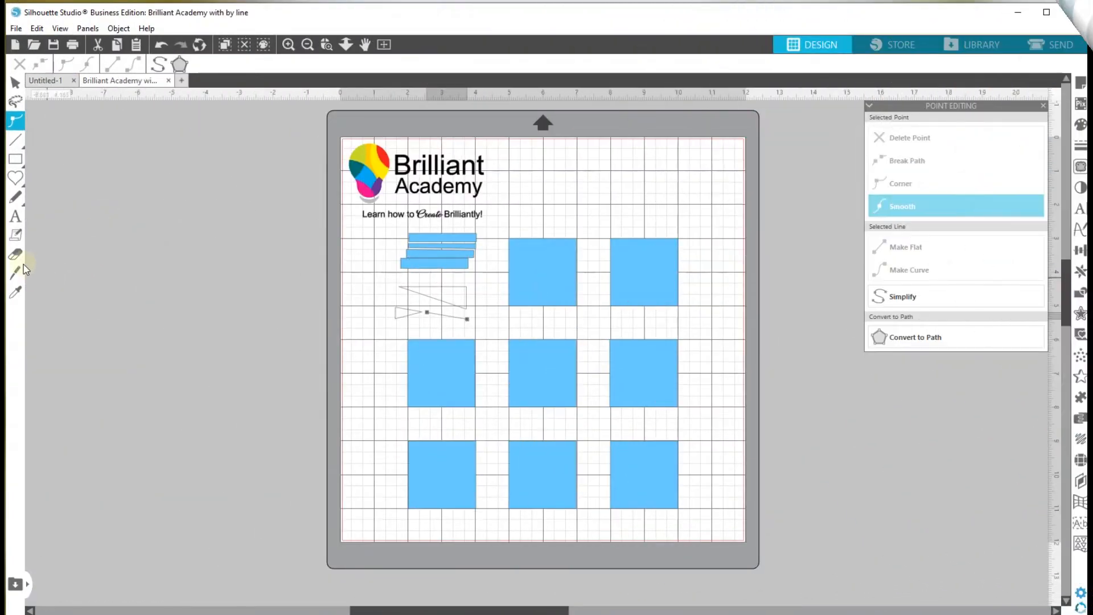
- Try a straight Outline-mode knife cut across the upper part of the middle square in the first row
{"action": "left_click", "coordinate": [16, 273]}
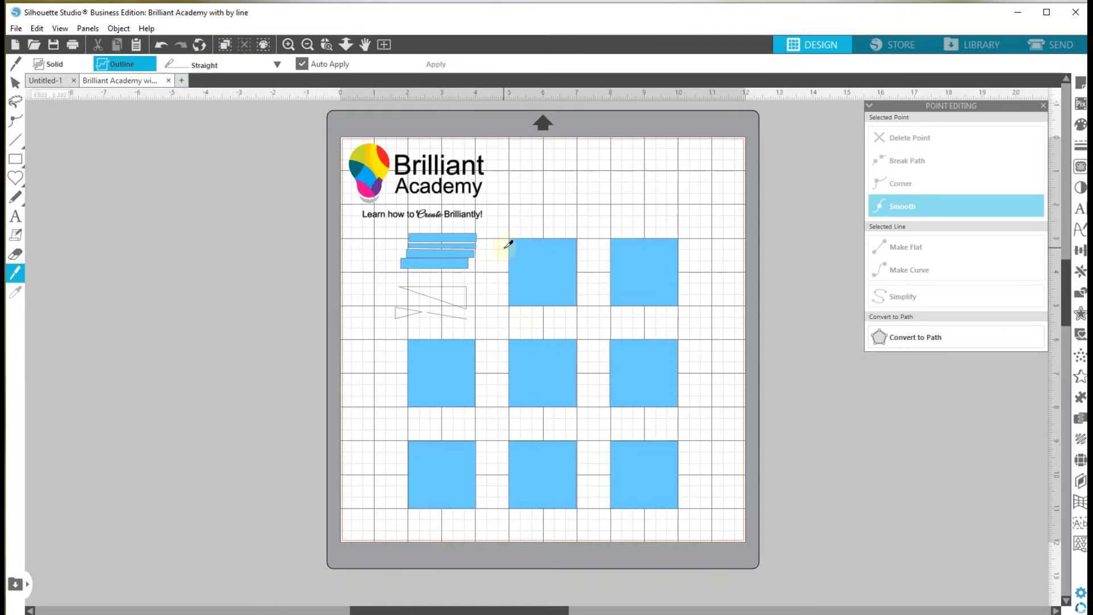
{"action": "left_click_drag", "start_coordinate": [507, 247], "coordinate": [596, 246]}
- In Solid mode with the Poly blade, cut a closed jagged polygon in the upper left of the first row's middle square
{"action": "left_click", "coordinate": [57, 64]}
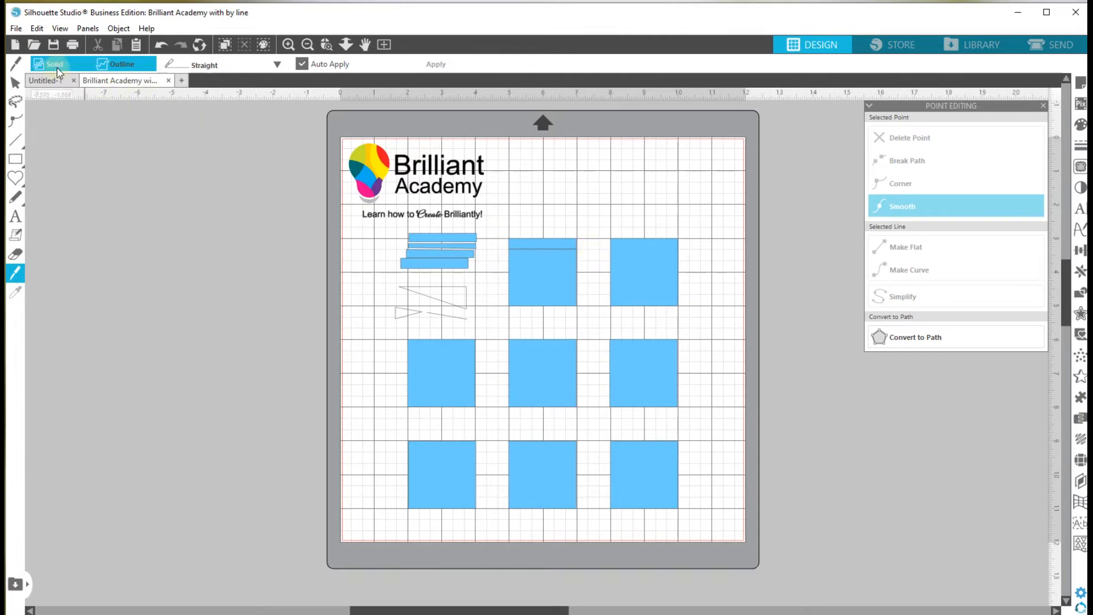
{"action": "left_click", "coordinate": [275, 65]}
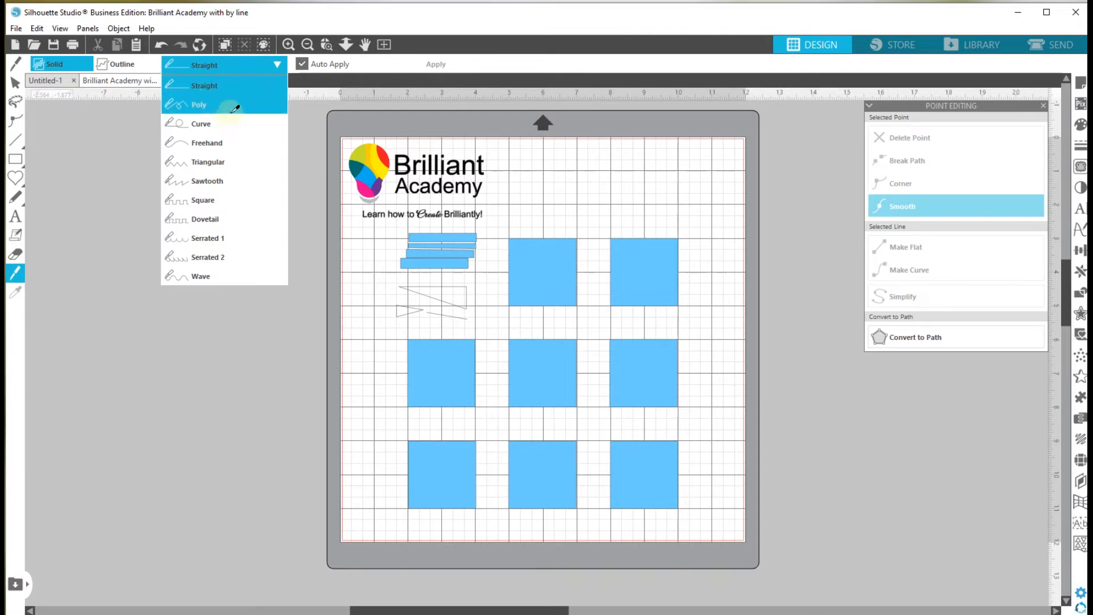
{"action": "left_click", "coordinate": [326, 44]}
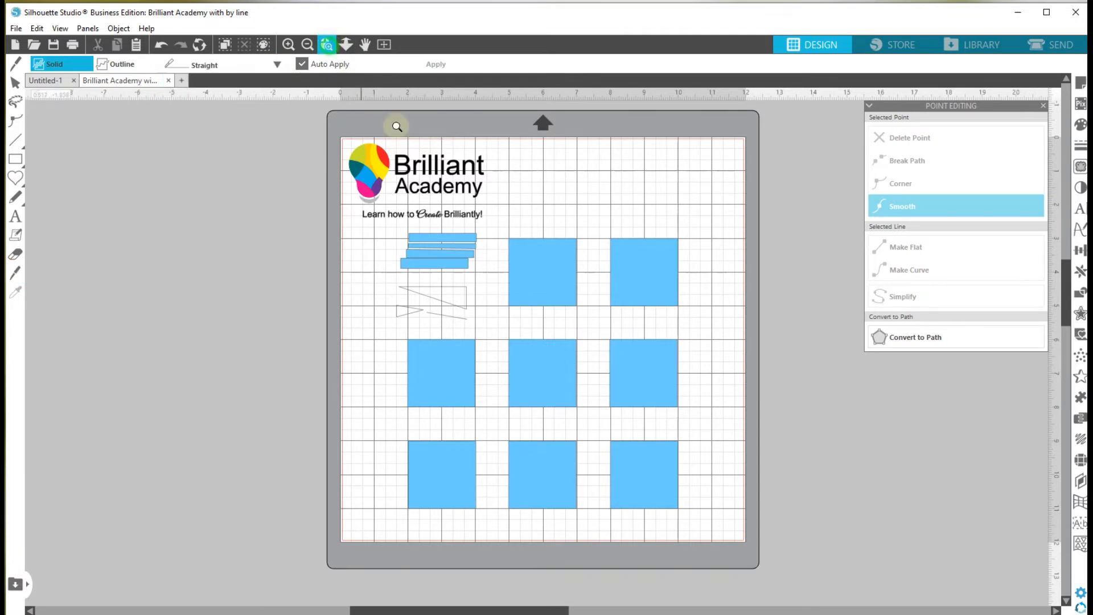
{"action": "left_click_drag", "start_coordinate": [705, 329], "coordinate": [458, 233]}
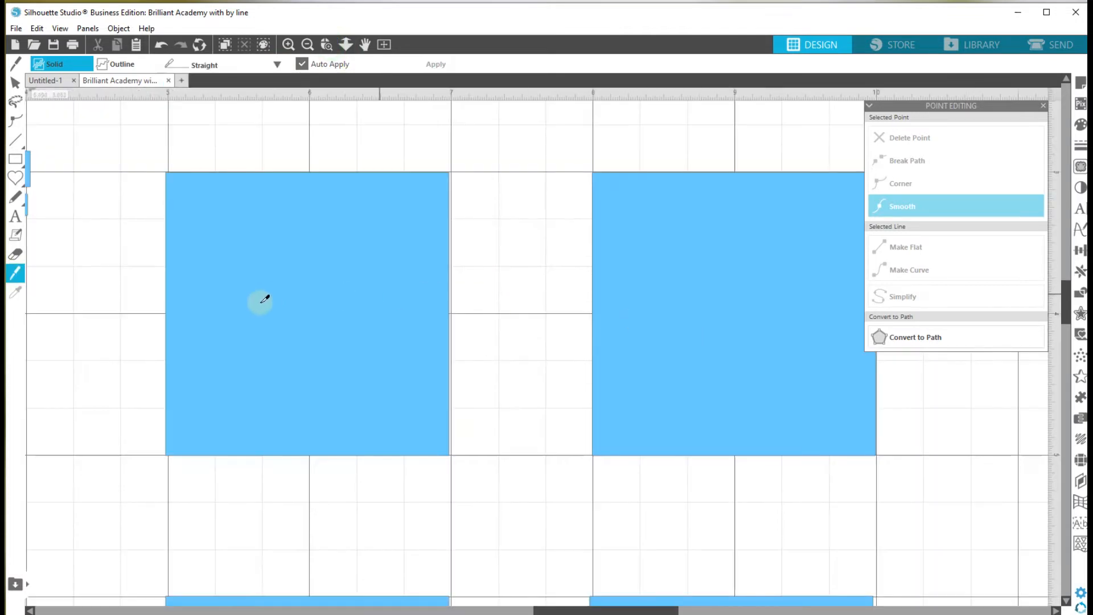
{"action": "left_click", "coordinate": [277, 66]}
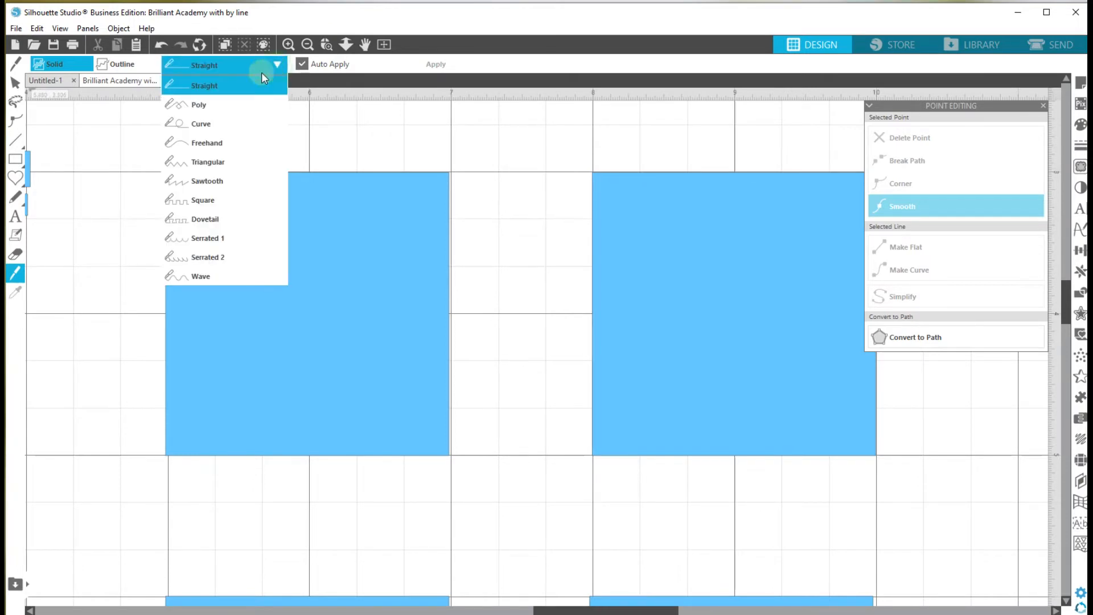
{"action": "left_click", "coordinate": [197, 104]}
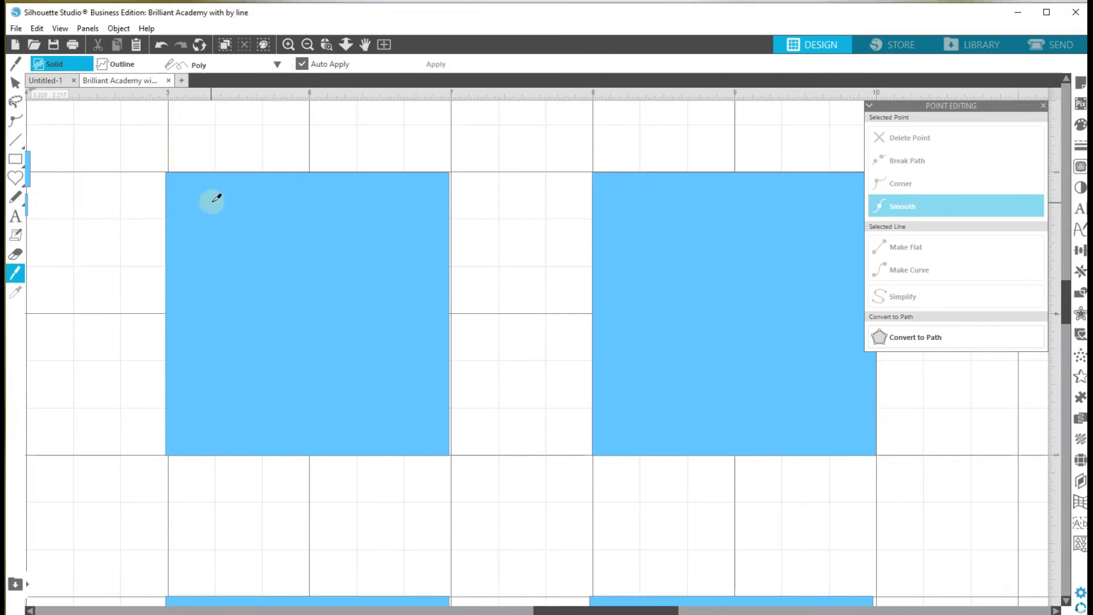
{"action": "left_click", "coordinate": [212, 202]}
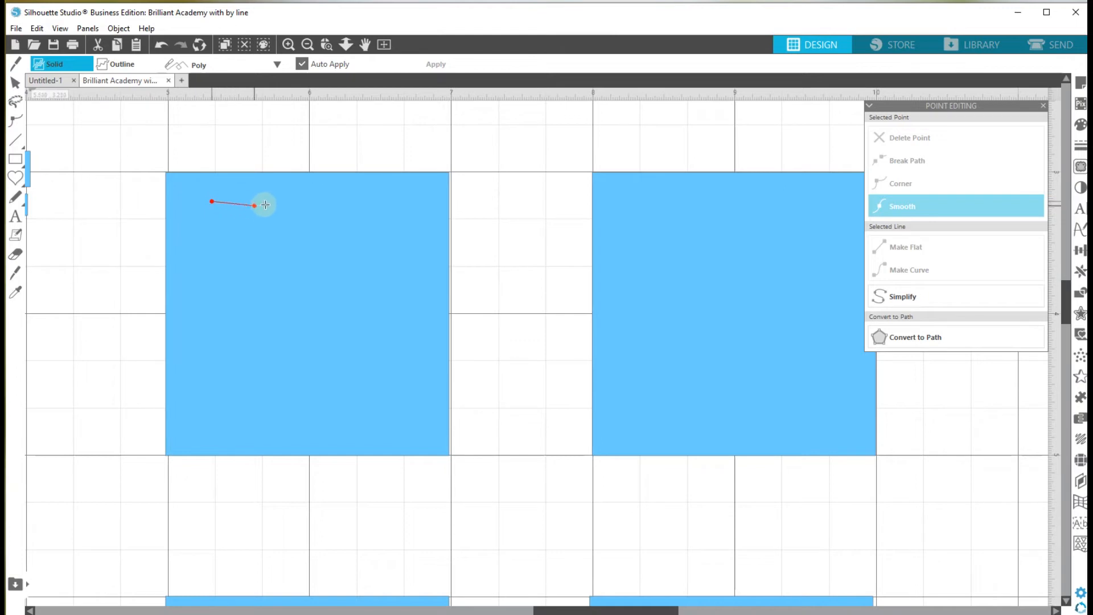
{"action": "left_click", "coordinate": [275, 202]}
{"action": "left_click", "coordinate": [266, 235]}
{"action": "left_click", "coordinate": [251, 221]}
{"action": "left_click", "coordinate": [233, 244]}
{"action": "left_click", "coordinate": [231, 222]}
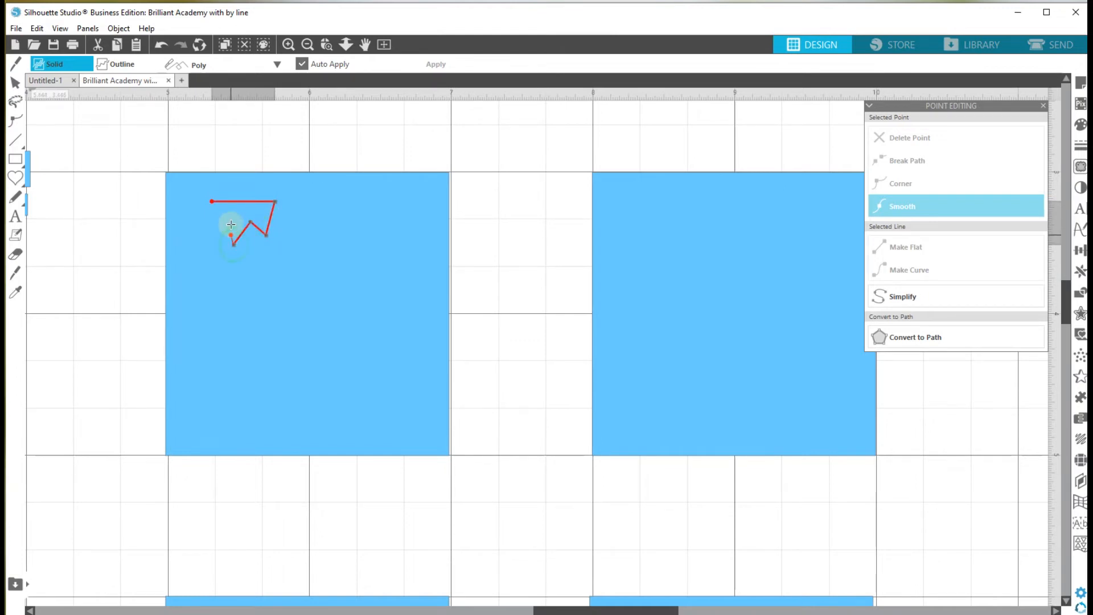
{"action": "left_click", "coordinate": [185, 203]}
{"action": "left_click", "coordinate": [208, 222]}
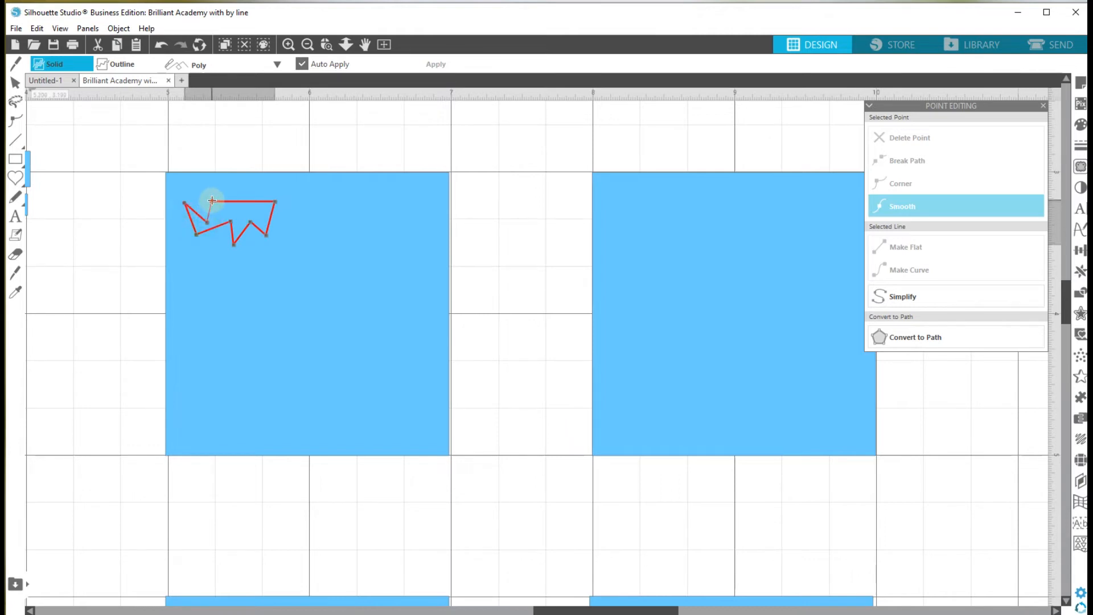
{"action": "left_click", "coordinate": [211, 203]}
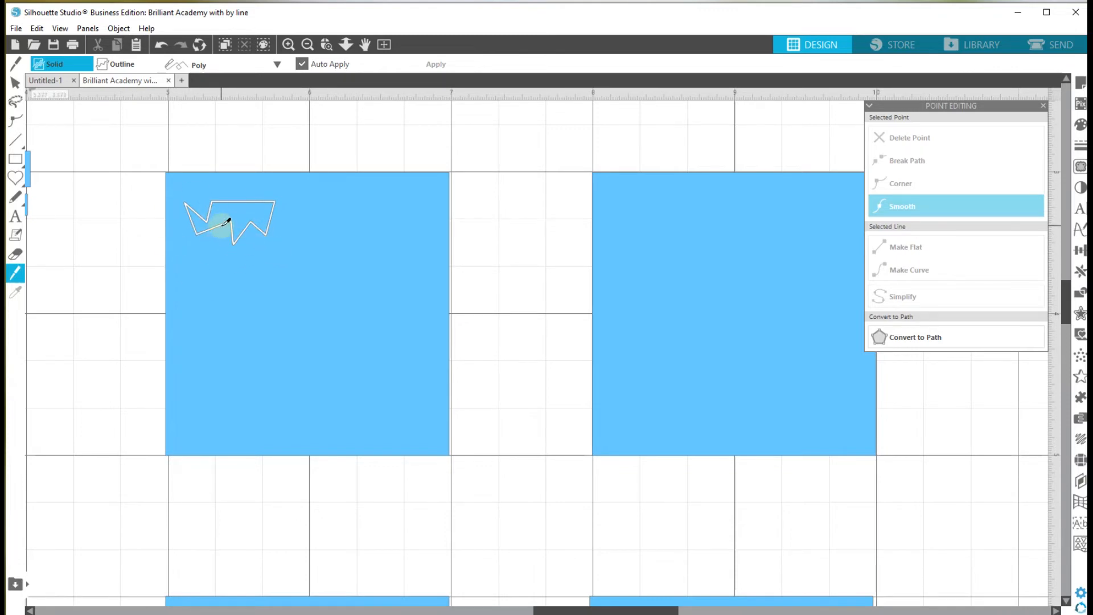
- Cut a closed curved shape with the Curve blade in the upper right of the first row's middle square
{"action": "left_click", "coordinate": [277, 64]}
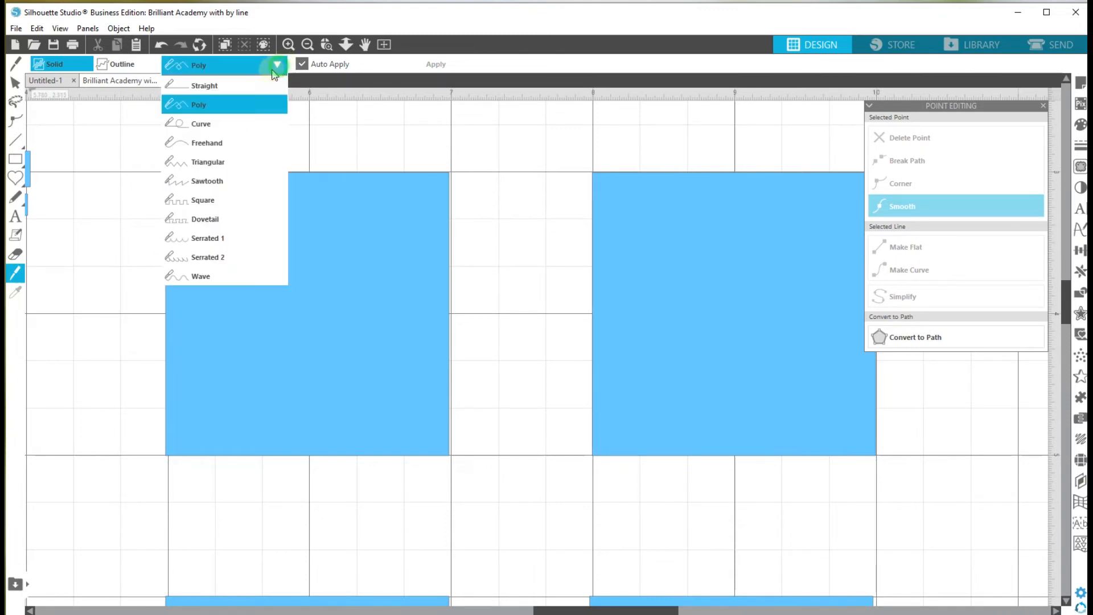
{"action": "left_click", "coordinate": [222, 119]}
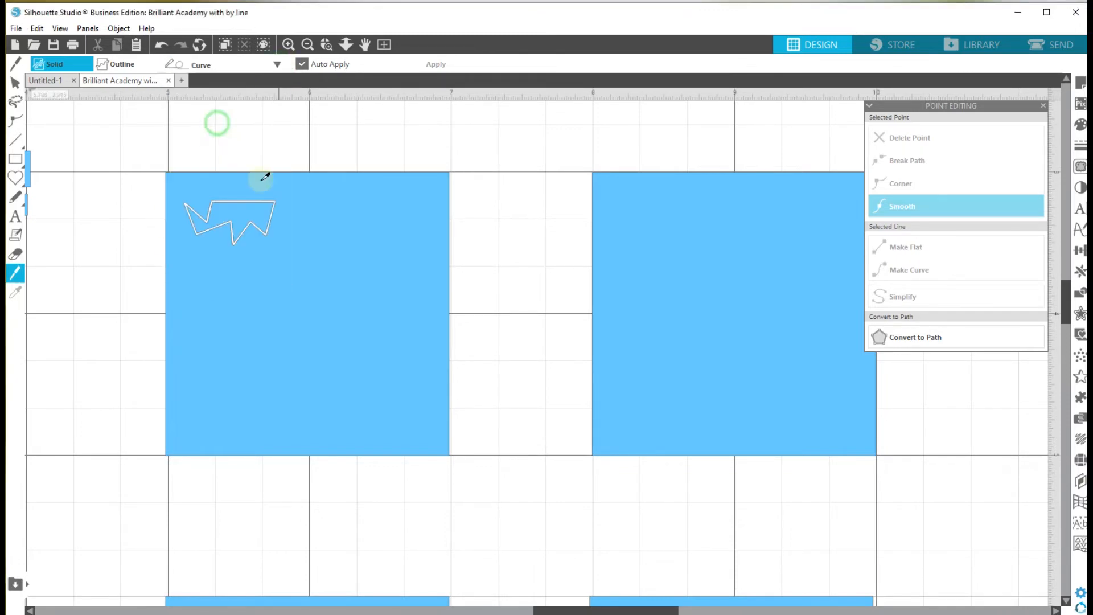
{"action": "left_click", "coordinate": [352, 261]}
{"action": "left_click", "coordinate": [369, 220]}
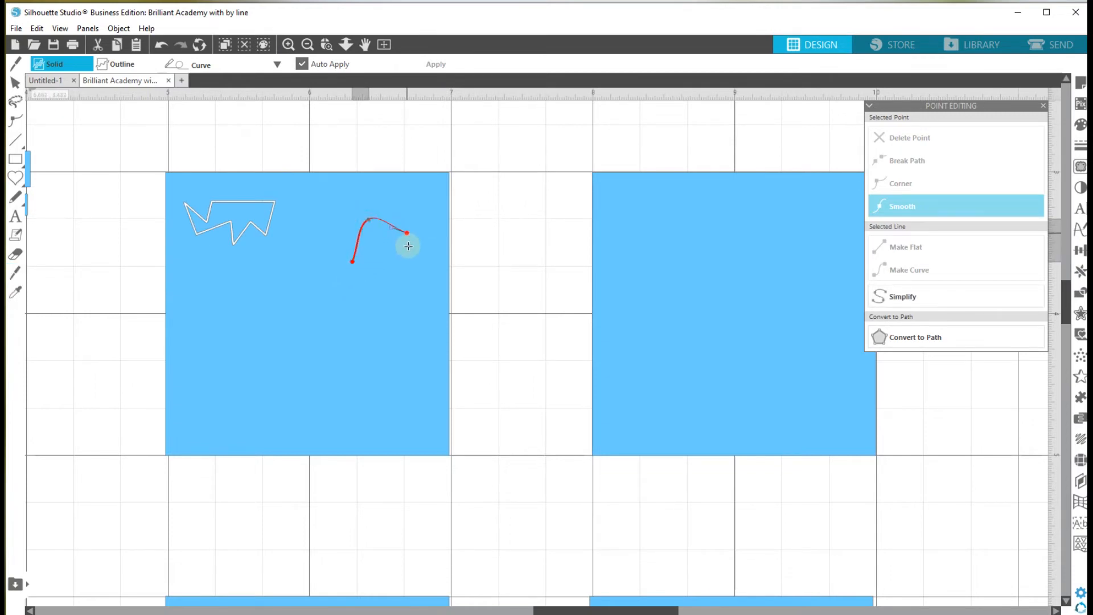
{"action": "left_click", "coordinate": [402, 275]}
{"action": "left_click", "coordinate": [369, 264]}
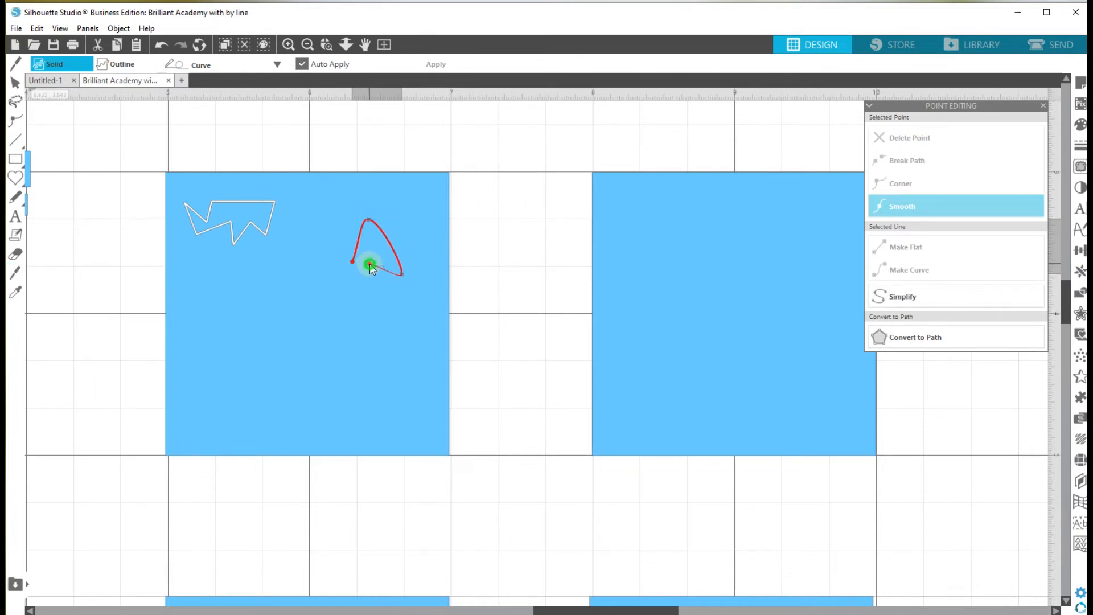
{"action": "left_click", "coordinate": [326, 293]}
{"action": "left_click", "coordinate": [352, 262]}
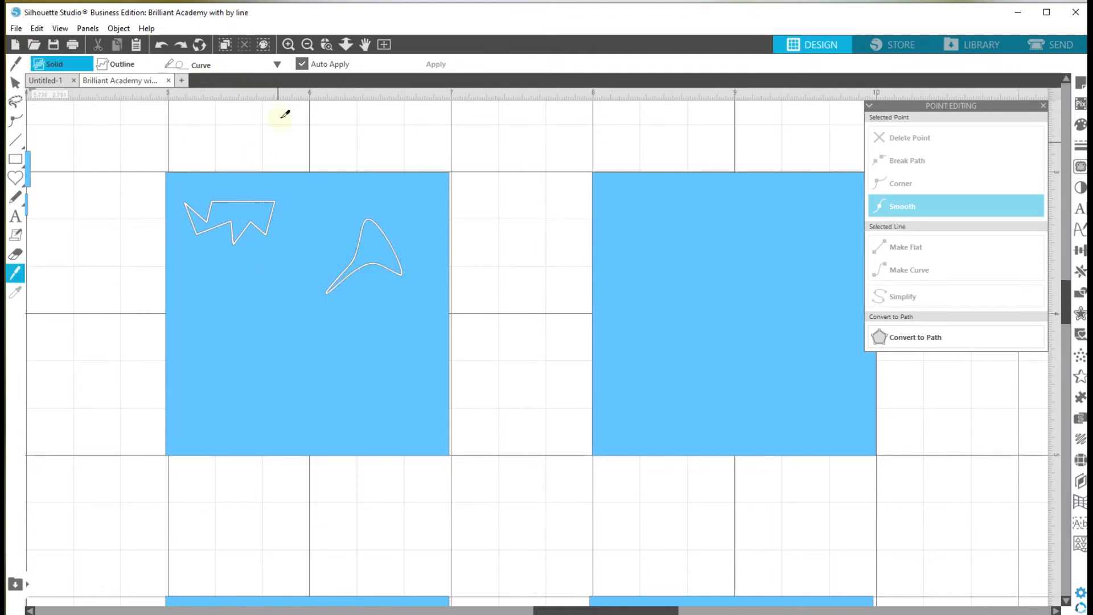
- Cut a large closed S-like shape with the Freehand blade between the polygon and curved cuts in the same square
{"action": "left_click", "coordinate": [276, 65]}
{"action": "left_click", "coordinate": [210, 140]}
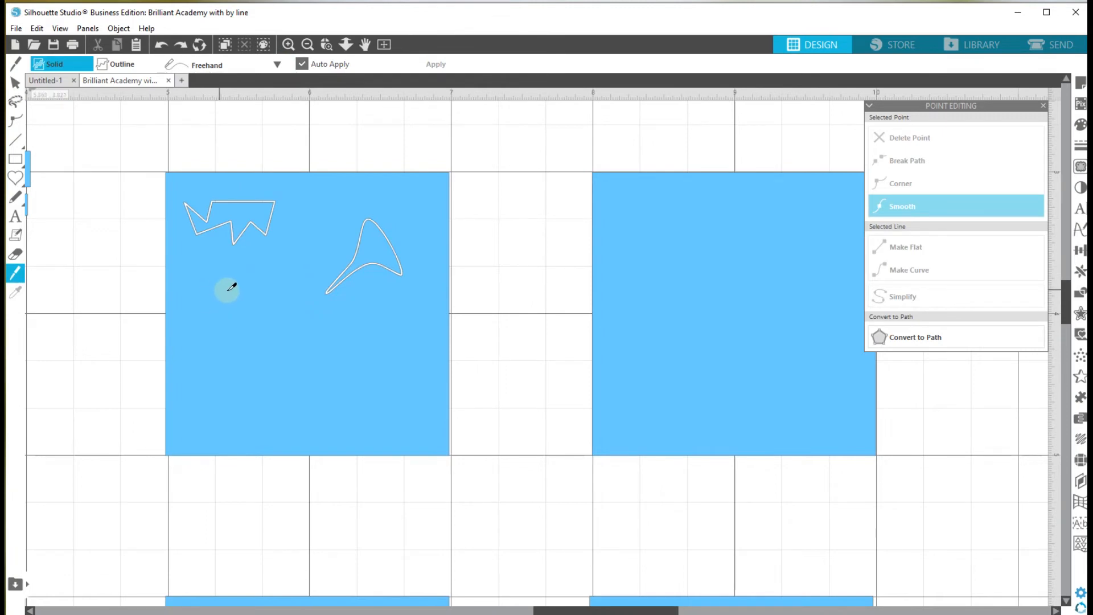
{"action": "mouse_move", "coordinate": [228, 290]}
{"action": "left_mouse_down"}
{"action": "mouse_move", "coordinate": [216, 300]}
{"action": "mouse_move", "coordinate": [244, 366]}
{"action": "mouse_move", "coordinate": [312, 341]}
{"action": "mouse_move", "coordinate": [294, 272]}
{"action": "left_mouse_up"}
{"action": "mouse_move", "coordinate": [317, 230]}
{"action": "left_mouse_down"}
{"action": "mouse_move", "coordinate": [360, 201]}
{"action": "mouse_move", "coordinate": [325, 195]}
{"action": "mouse_move", "coordinate": [233, 303]}
{"action": "mouse_move", "coordinate": [251, 346]}
{"action": "mouse_move", "coordinate": [221, 326]}
{"action": "mouse_move", "coordinate": [230, 289]}
{"action": "left_mouse_up"}
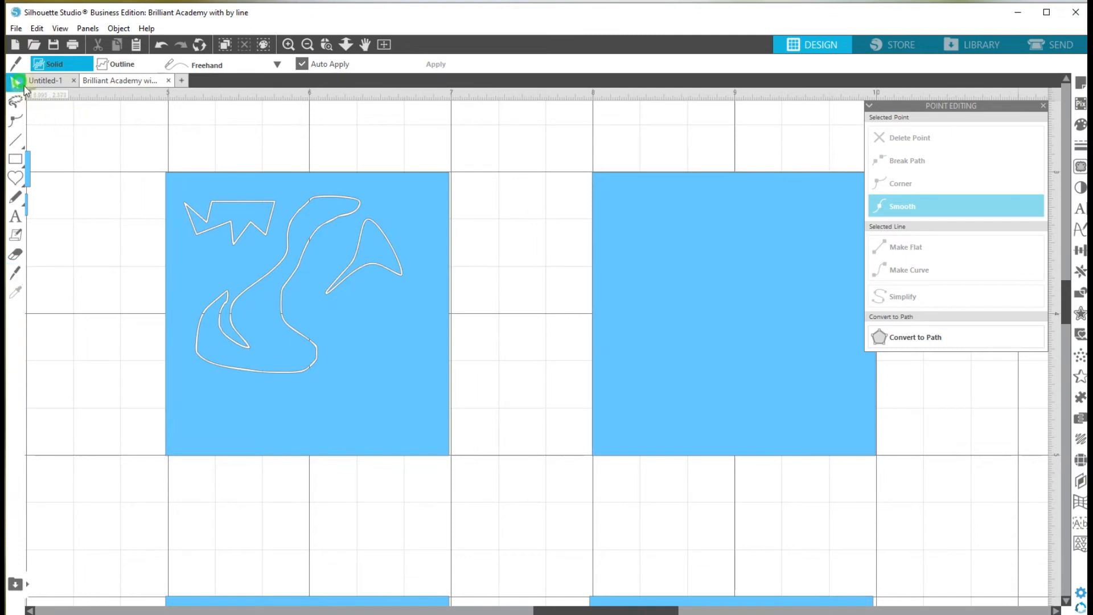
- Move the polygon, freehand and curved cut-out pieces away from their holes in the middle square
{"action": "left_click", "coordinate": [16, 83]}
{"action": "left_click", "coordinate": [217, 202]}
{"action": "left_click_drag", "start_coordinate": [200, 176], "coordinate": [229, 146]}
{"action": "left_click_drag", "start_coordinate": [293, 215], "coordinate": [501, 169]}
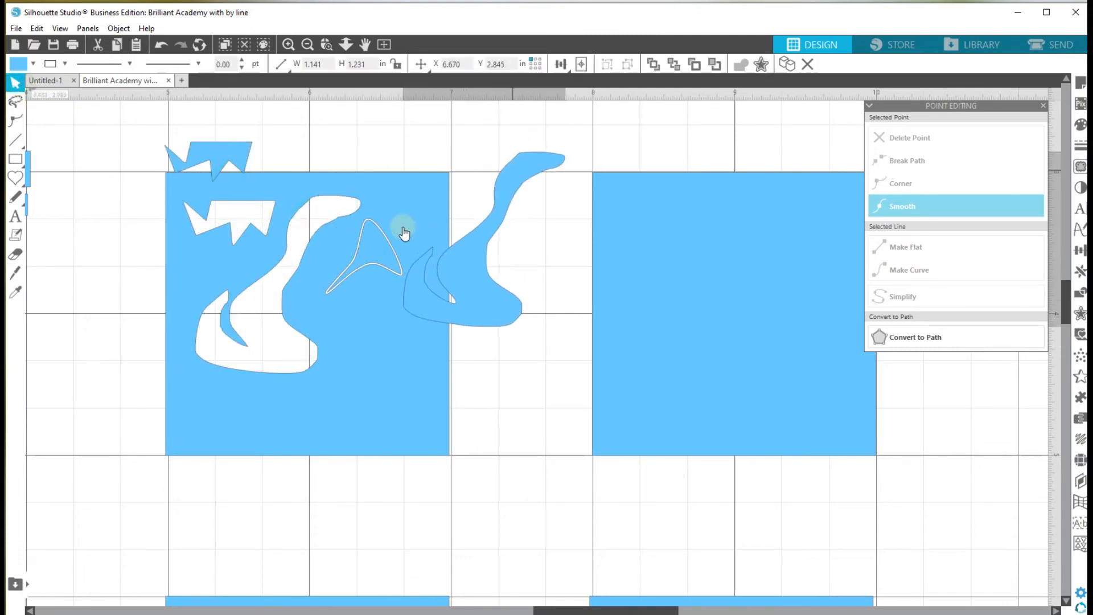
{"action": "left_click_drag", "start_coordinate": [377, 273], "coordinate": [432, 161]}
{"action": "left_click_drag", "start_coordinate": [442, 297], "coordinate": [151, 390]}
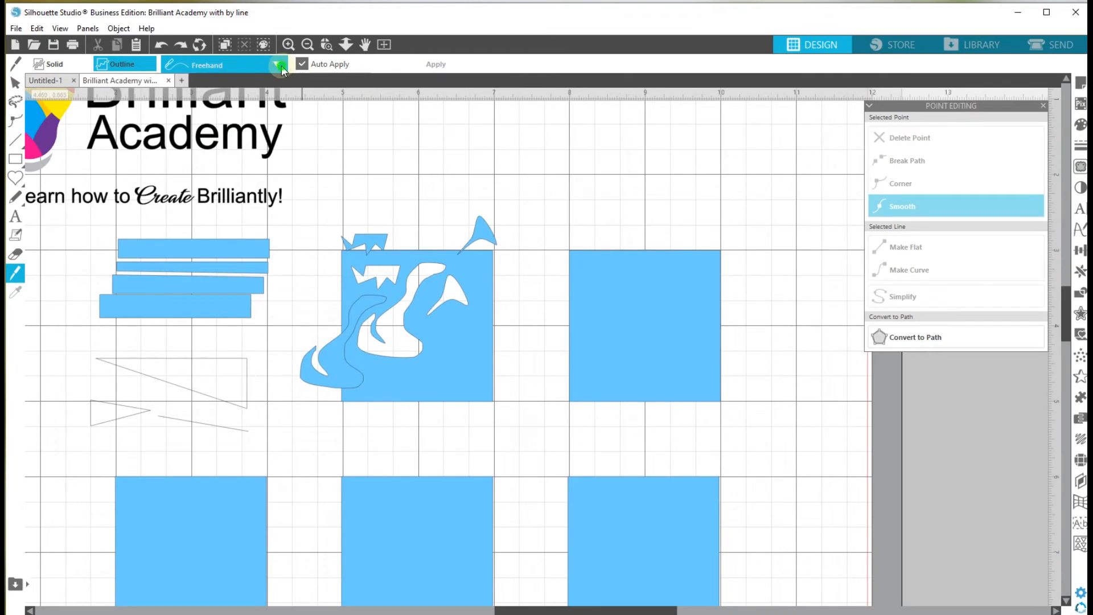
- Make an Outline-mode Triangular cut across the upper part of the first row's right square and move the top piece up
{"action": "left_click", "coordinate": [278, 64]}
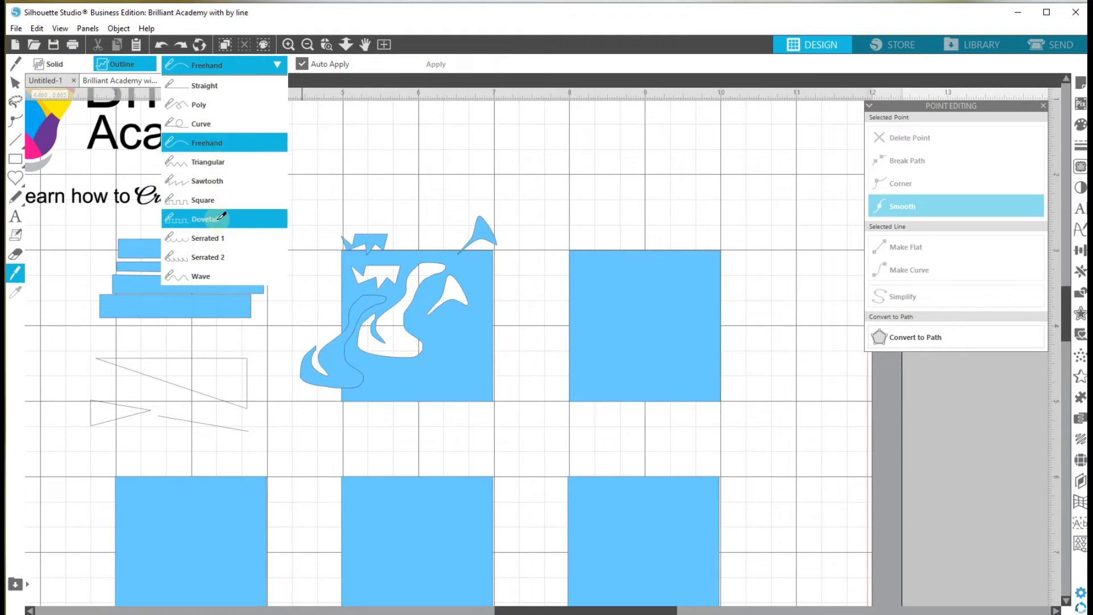
{"action": "left_click", "coordinate": [200, 163]}
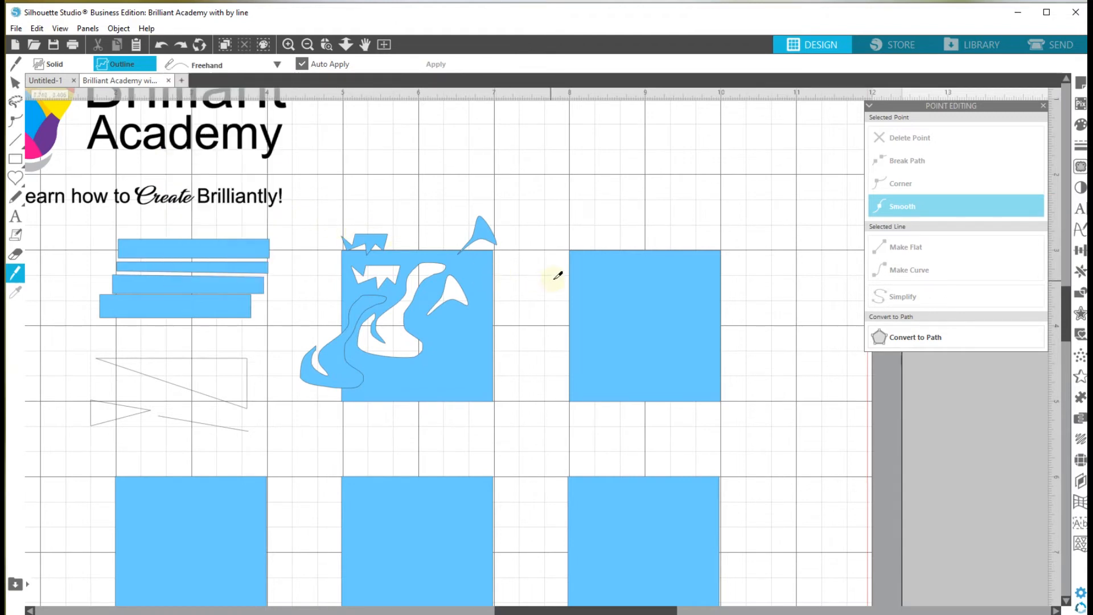
{"action": "left_click_drag", "start_coordinate": [549, 276], "coordinate": [754, 277]}
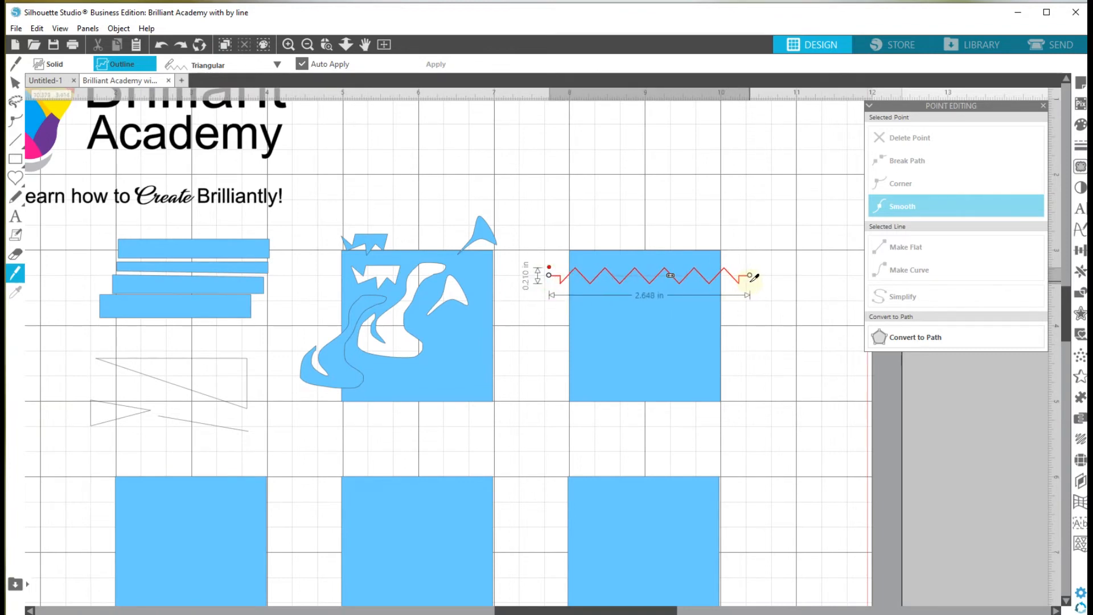
{"action": "left_click_drag", "start_coordinate": [755, 277], "coordinate": [755, 277]}
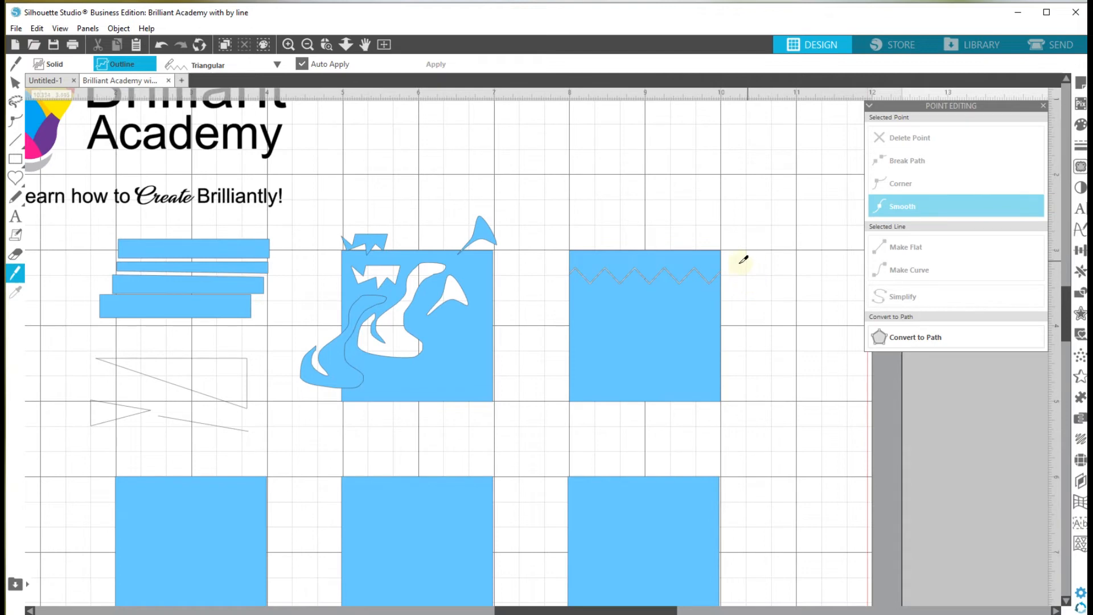
{"action": "left_click", "coordinate": [16, 83]}
{"action": "left_click_drag", "start_coordinate": [632, 254], "coordinate": [632, 243]}
{"action": "left_click", "coordinate": [619, 285]}
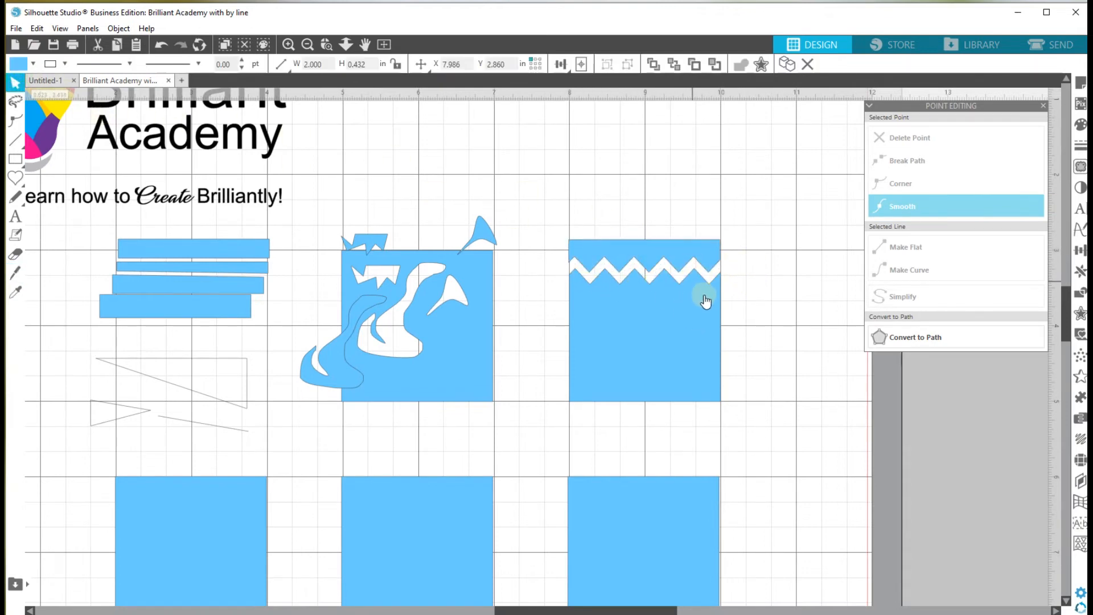
- Turn off Auto Apply, draw a second Triangular cut below the first, make its teeth taller and closer together, and apply it
{"action": "left_click", "coordinate": [17, 275]}
{"action": "left_click", "coordinate": [303, 65]}
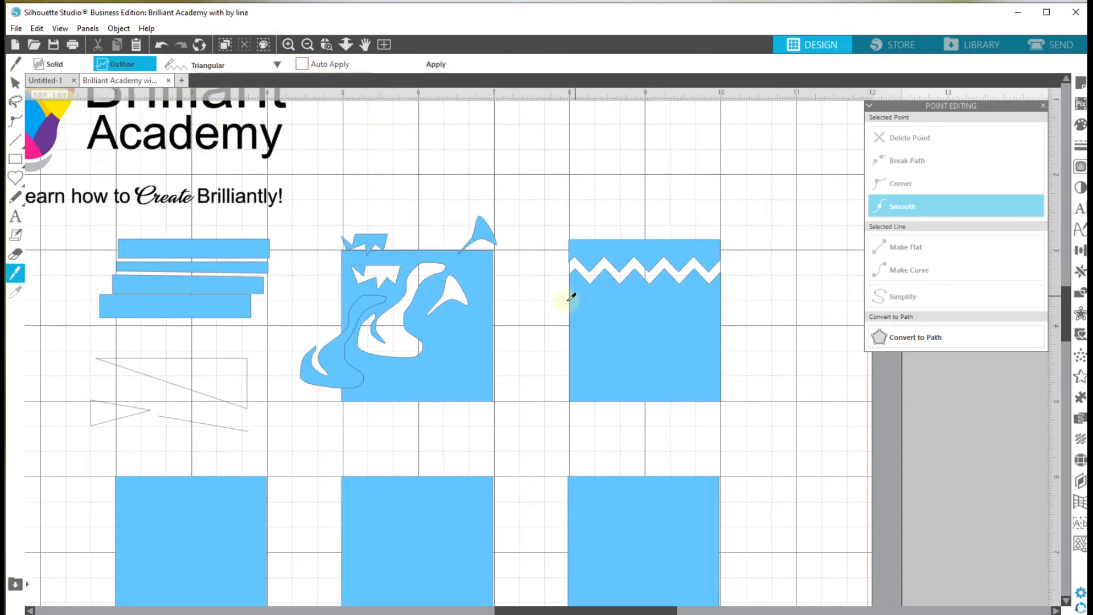
{"action": "left_click_drag", "start_coordinate": [563, 301], "coordinate": [671, 304]}
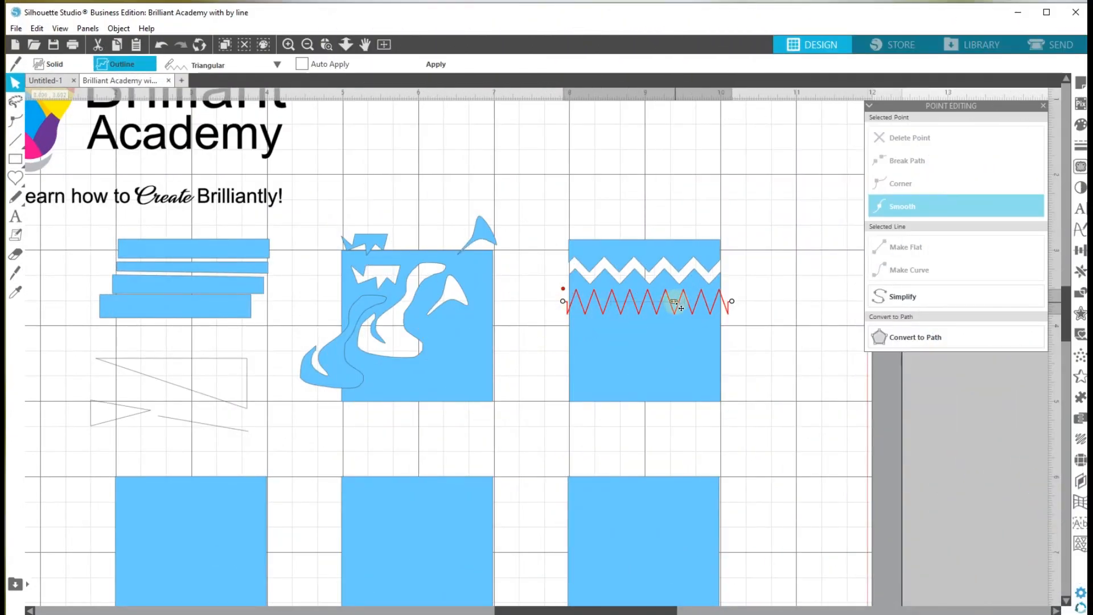
{"action": "left_click_drag", "start_coordinate": [675, 306], "coordinate": [673, 306]}
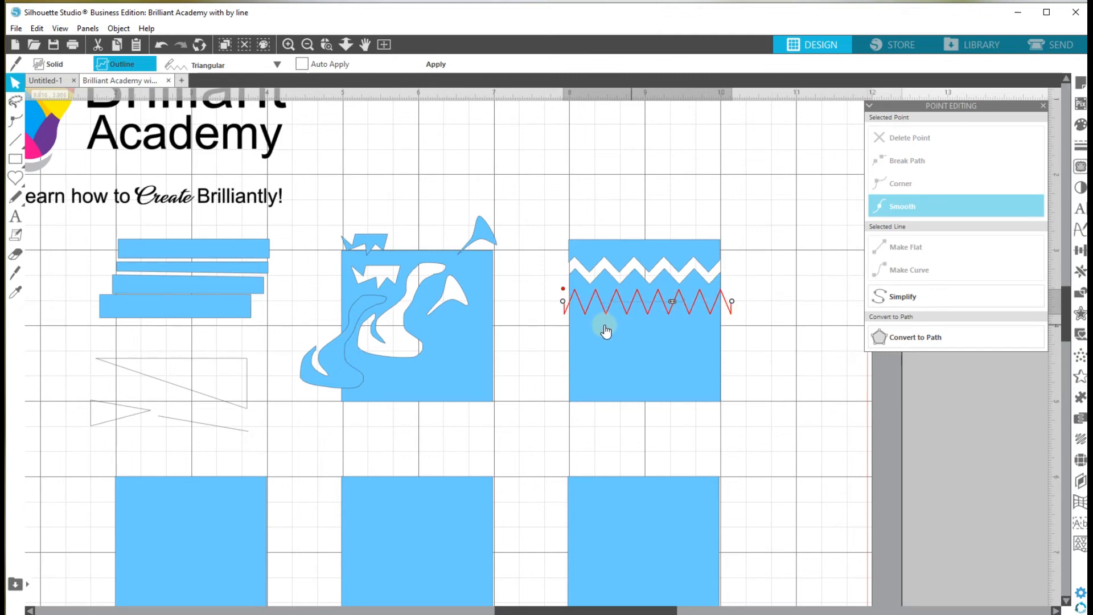
{"action": "left_click", "coordinate": [439, 64]}
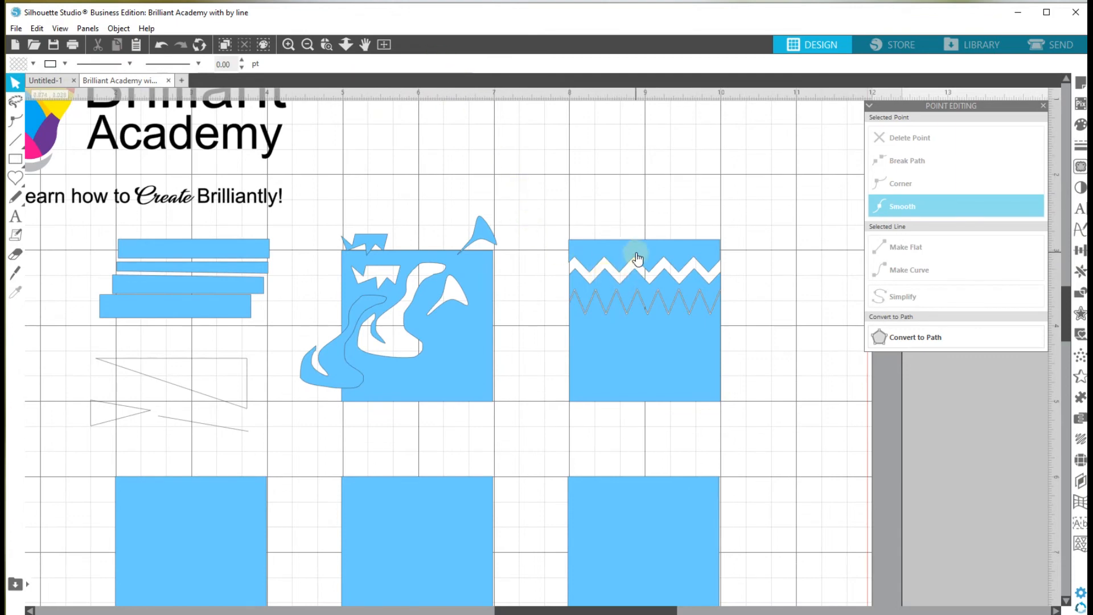
- Move the pieces above the second triangular cut upward to separate them from the rest of the square
{"action": "left_click", "coordinate": [644, 279]}
{"action": "left_click_drag", "start_coordinate": [644, 279], "coordinate": [642, 238]}
{"action": "left_click", "coordinate": [620, 334]}
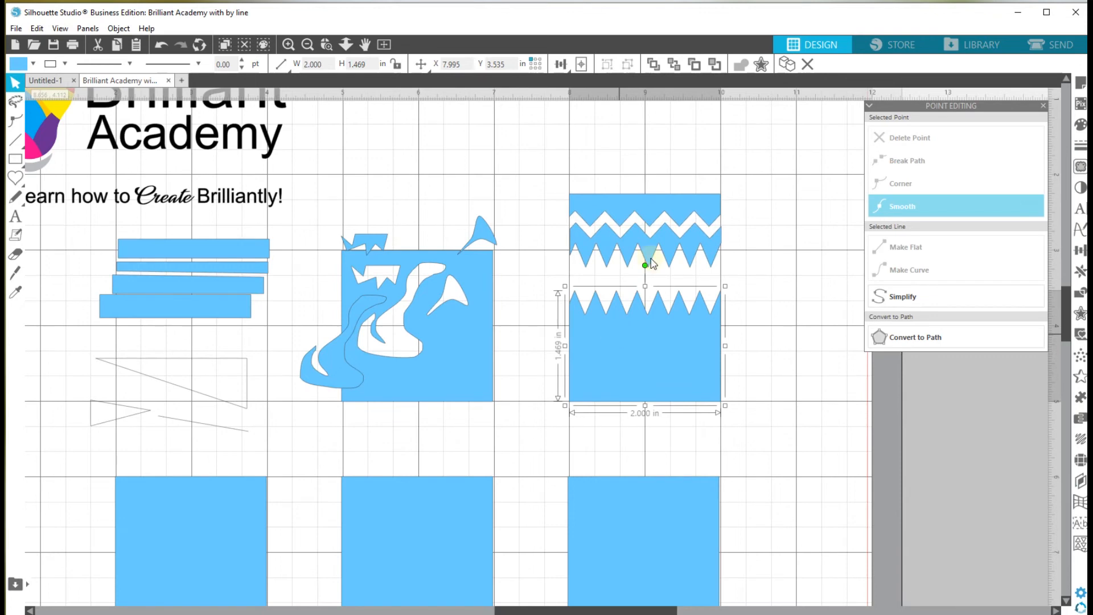
{"action": "left_click", "coordinate": [732, 223]}
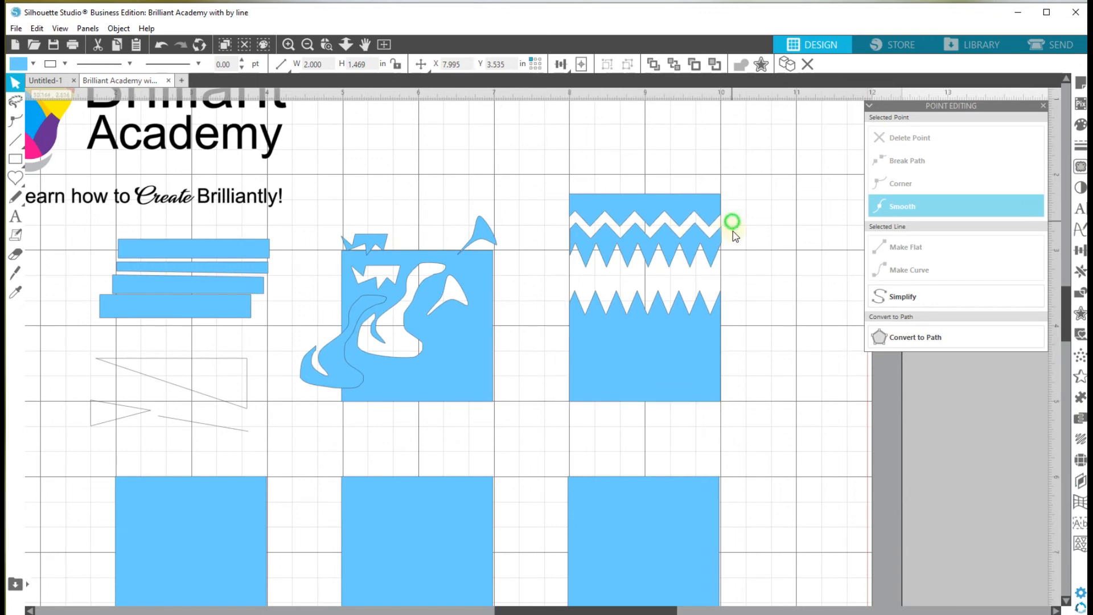
- With Auto Apply on, cut across the upper parts of the three second-row squares with the Sawtooth, Square and Dovetail blades respectively
{"action": "left_click", "coordinate": [346, 45]}
{"action": "left_click", "coordinate": [327, 44]}
{"action": "left_click_drag", "start_coordinate": [246, 416], "coordinate": [647, 501]}
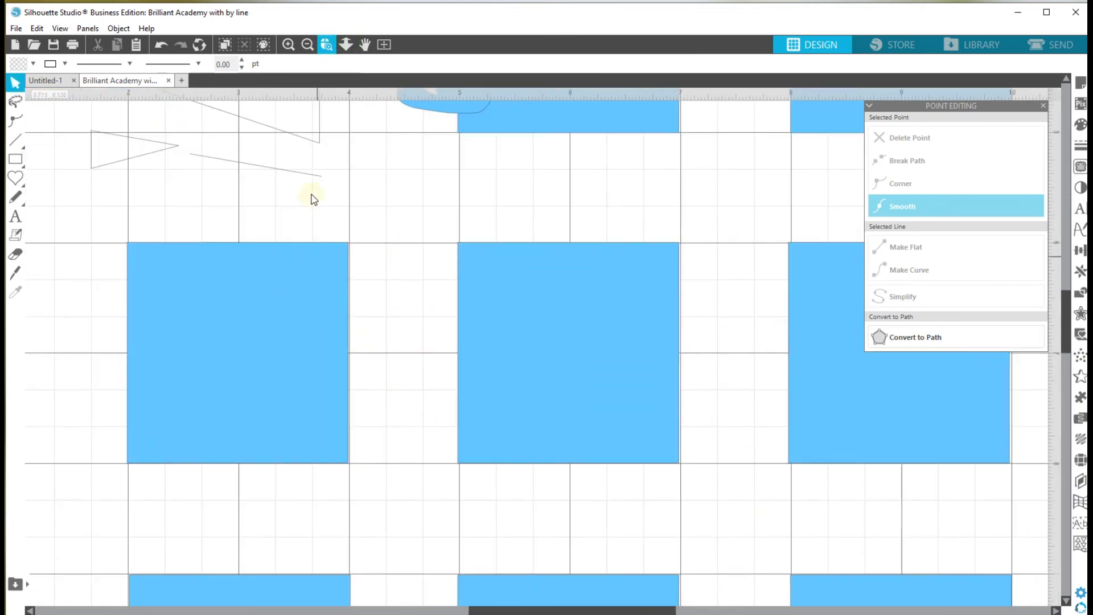
{"action": "left_click", "coordinate": [346, 45]}
{"action": "left_click_drag", "start_coordinate": [448, 374], "coordinate": [288, 159]}
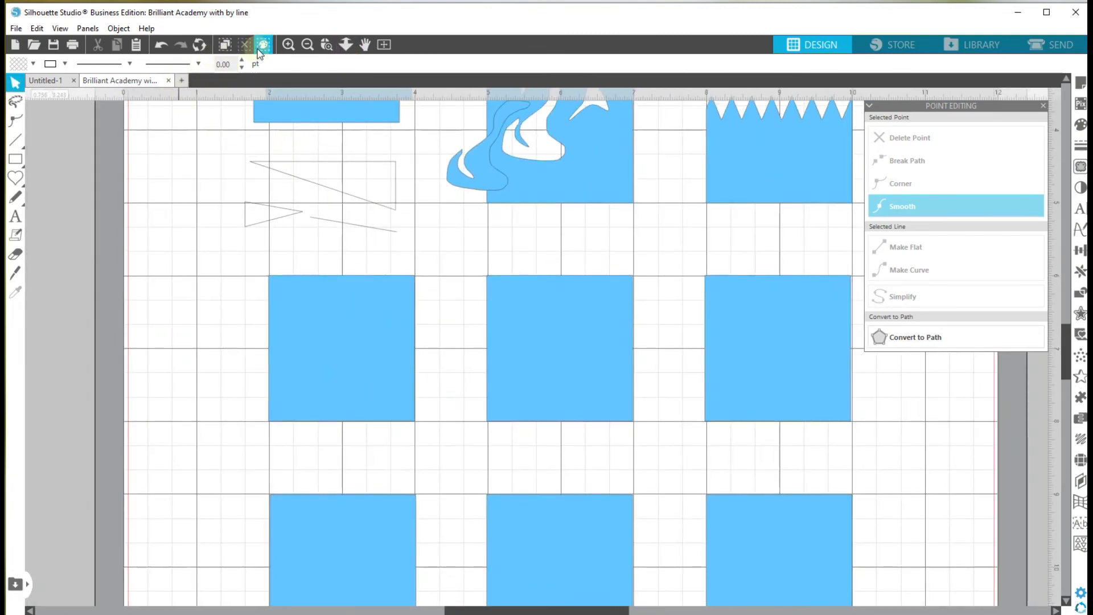
{"action": "left_click", "coordinate": [17, 273]}
{"action": "left_click", "coordinate": [278, 64]}
{"action": "left_click", "coordinate": [220, 179]}
{"action": "left_click", "coordinate": [302, 64]}
{"action": "left_click_drag", "start_coordinate": [245, 299], "coordinate": [861, 306]}
{"action": "left_click", "coordinate": [278, 65]}
{"action": "left_click", "coordinate": [206, 204]}
{"action": "left_click", "coordinate": [277, 64]}
{"action": "left_click", "coordinate": [221, 220]}
- Move the top piece of each second-row square slightly upward to open up the three cuts
{"action": "left_click", "coordinate": [15, 83]}
{"action": "left_click_drag", "start_coordinate": [309, 285], "coordinate": [309, 268]}
{"action": "left_click_drag", "start_coordinate": [527, 293], "coordinate": [527, 273]}
{"action": "left_click_drag", "start_coordinate": [785, 287], "coordinate": [783, 269]}
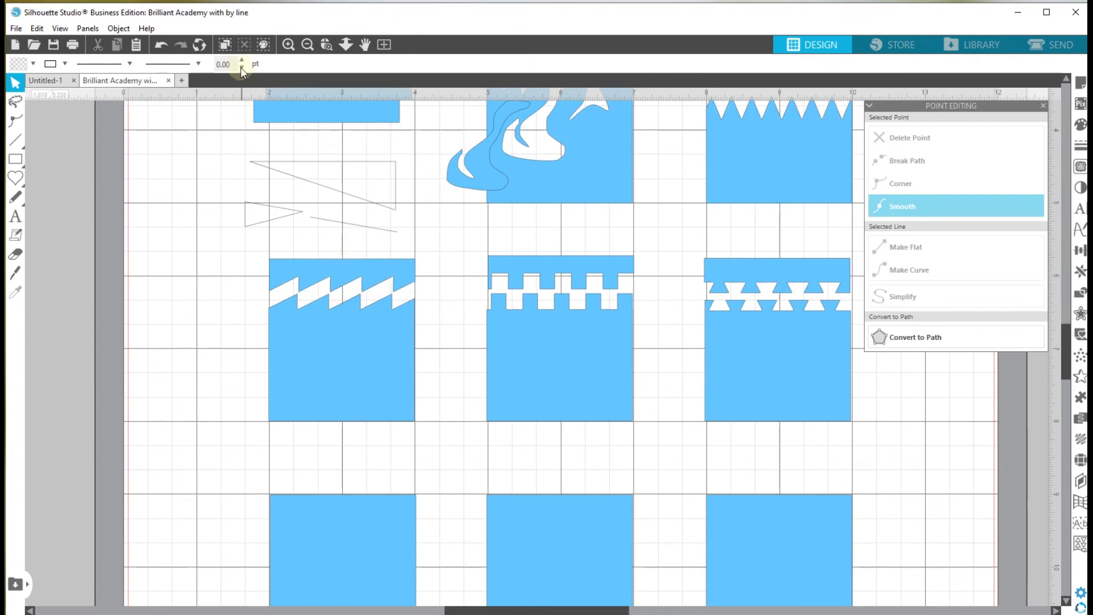
- With Auto Apply off, apply a second Sawtooth cut with closer teeth across the middle of the second row's left square
{"action": "left_click", "coordinate": [15, 273]}
{"action": "left_click", "coordinate": [301, 64]}
{"action": "left_click", "coordinate": [278, 65]}
{"action": "left_click", "coordinate": [216, 181]}
{"action": "mouse_move", "coordinate": [255, 343]}
{"action": "left_mouse_down"}
{"action": "mouse_move", "coordinate": [433, 342]}
{"action": "mouse_move", "coordinate": [376, 339]}
{"action": "left_mouse_up"}
{"action": "left_click", "coordinate": [436, 65]}
{"action": "left_click", "coordinate": [15, 82]}
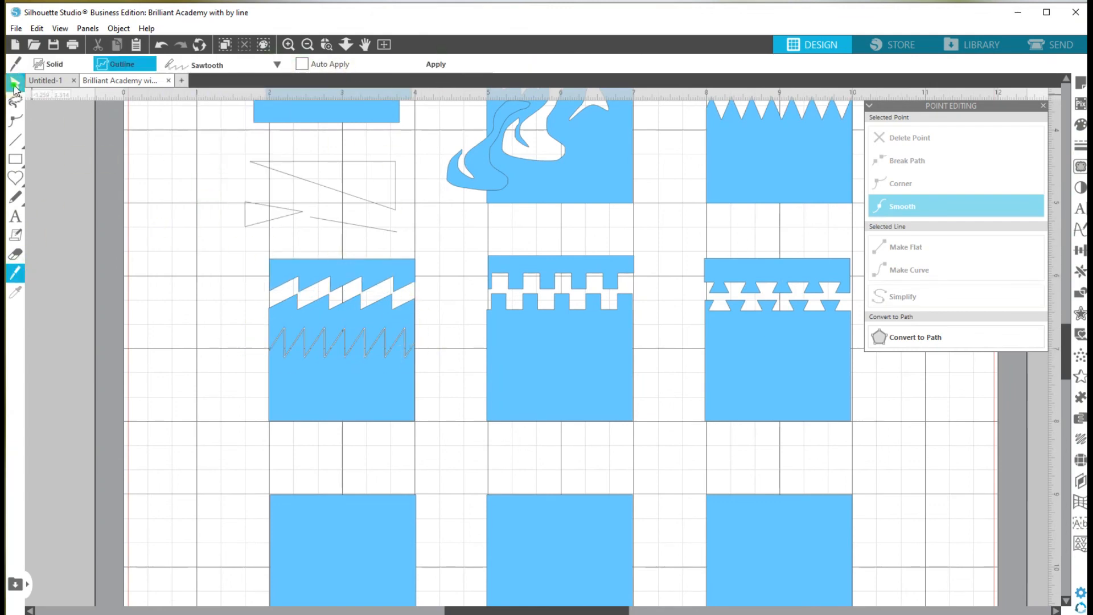
- Cut across the upper part of the third row's left square with the Serrated 1 blade and its middle square with Serrated 2
{"action": "left_click", "coordinate": [16, 273]}
{"action": "scroll", "coordinate": [313, 386], "scroll_direction": "down", "scroll_amount": 3}
{"action": "scroll", "coordinate": [291, 427], "scroll_direction": "down", "scroll_amount": 2}
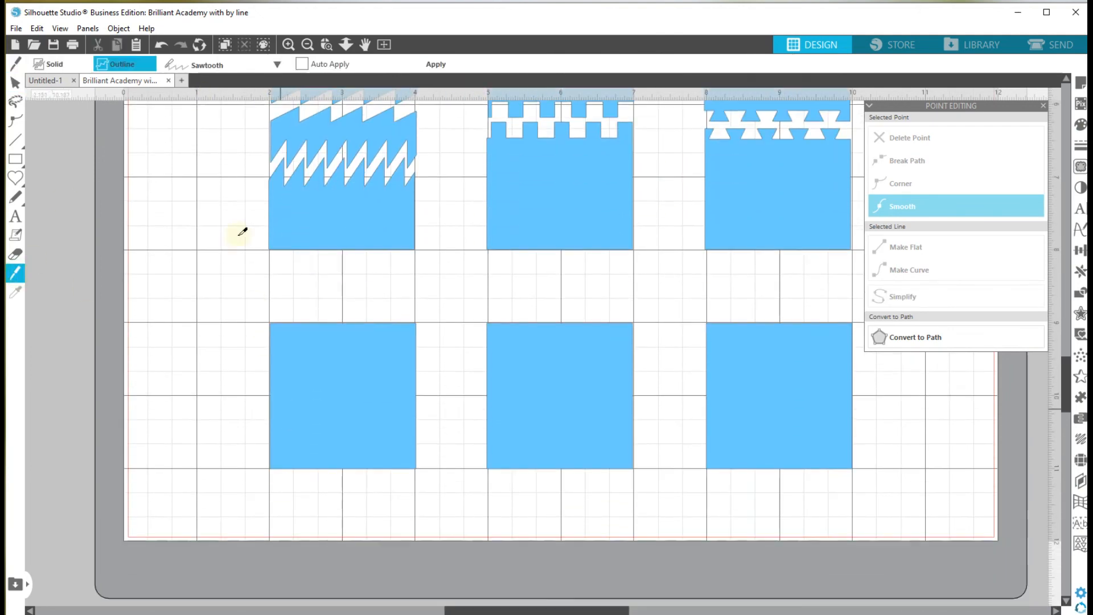
{"action": "left_click", "coordinate": [279, 64]}
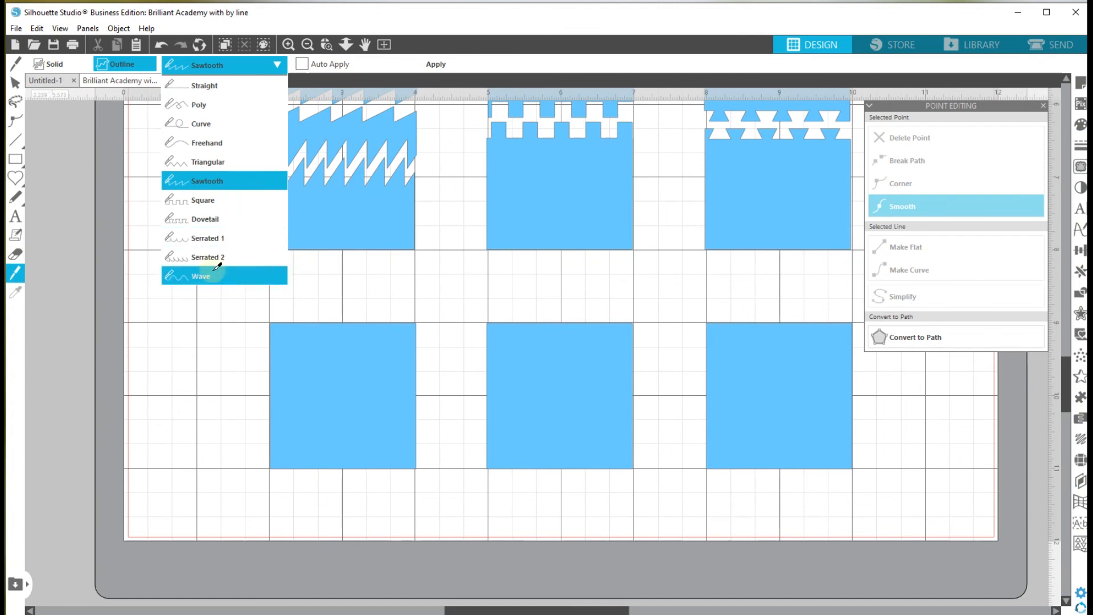
{"action": "left_click", "coordinate": [205, 240]}
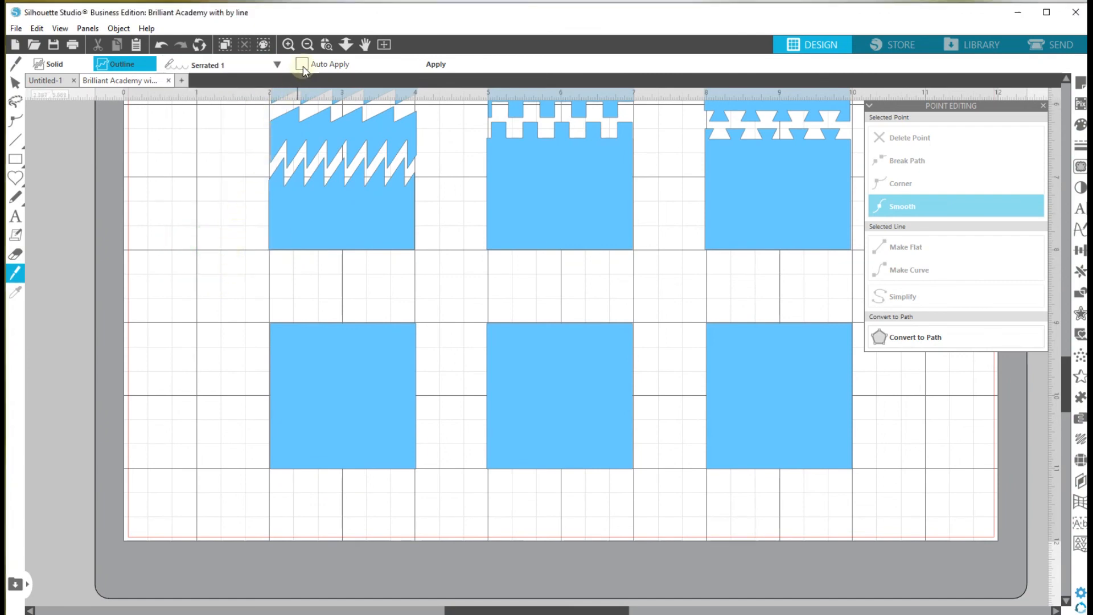
{"action": "left_click_drag", "start_coordinate": [251, 346], "coordinate": [632, 346]}
- Cut across the upper part of the third row's right square with the Wave blade
{"action": "left_click", "coordinate": [275, 64]}
{"action": "left_click", "coordinate": [202, 274]}
{"action": "left_click_drag", "start_coordinate": [699, 345], "coordinate": [860, 347]}
- With Auto Apply off, apply a taller, denser Serrated 1 cut across the third row's left square and move the lower piece down
{"action": "left_click", "coordinate": [302, 64]}
{"action": "left_click", "coordinate": [277, 64]}
{"action": "left_click", "coordinate": [210, 251]}
{"action": "left_click_drag", "start_coordinate": [261, 385], "coordinate": [436, 385]}
{"action": "left_click_drag", "start_coordinate": [261, 377], "coordinate": [262, 369]}
{"action": "left_click", "coordinate": [435, 64]}
{"action": "left_click_drag", "start_coordinate": [324, 428], "coordinate": [323, 450]}
{"action": "left_click", "coordinate": [222, 385]}
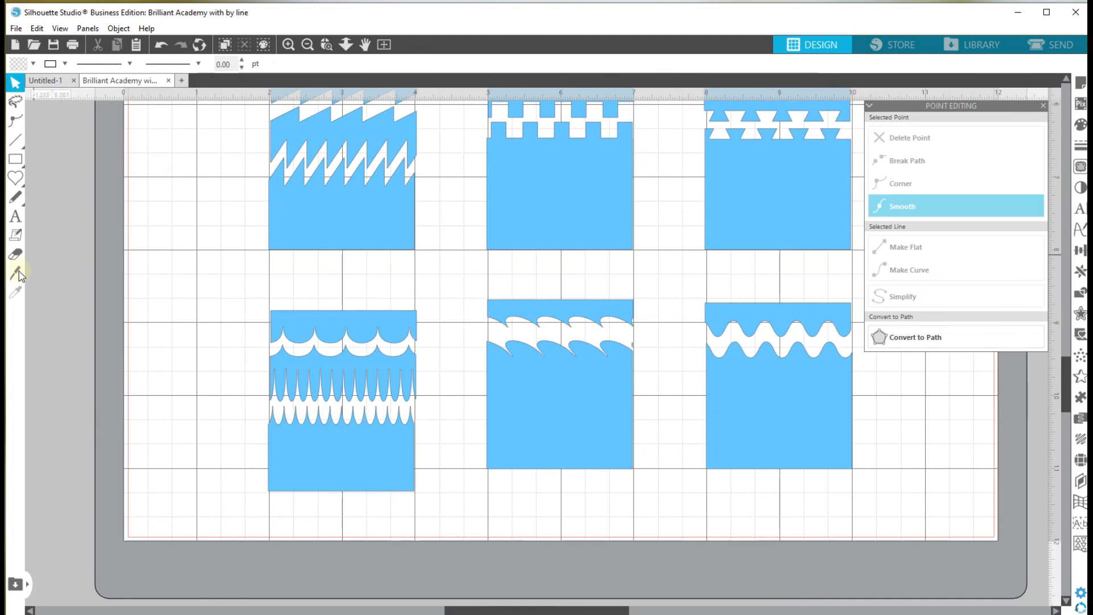
- Apply a Serrated 1 cut with wide arcs across the third row's middle square and move the lower piece down
{"action": "left_click", "coordinate": [15, 273]}
{"action": "left_click", "coordinate": [277, 64]}
{"action": "left_click", "coordinate": [211, 251]}
{"action": "left_click_drag", "start_coordinate": [477, 393], "coordinate": [650, 393]}
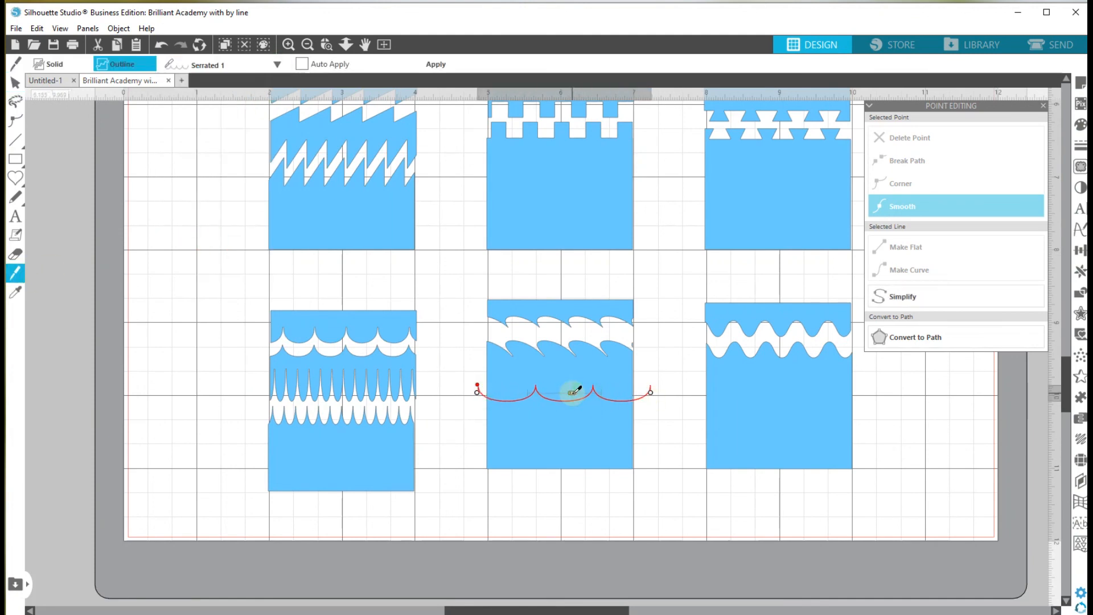
{"action": "left_click", "coordinate": [435, 64]}
{"action": "left_click_drag", "start_coordinate": [569, 440], "coordinate": [566, 471]}
{"action": "left_click", "coordinate": [700, 290]}
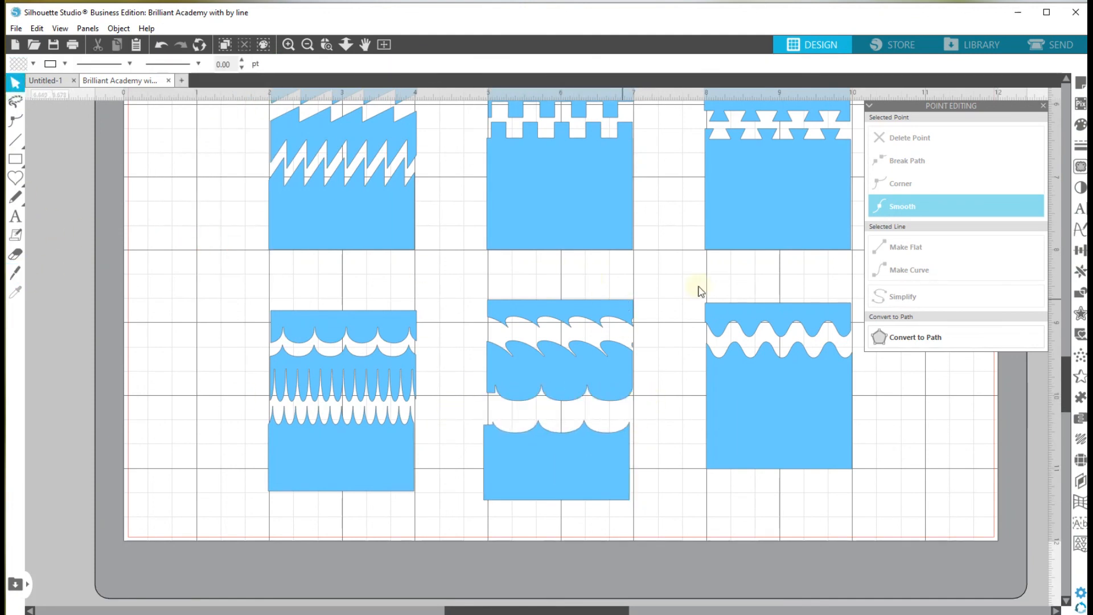